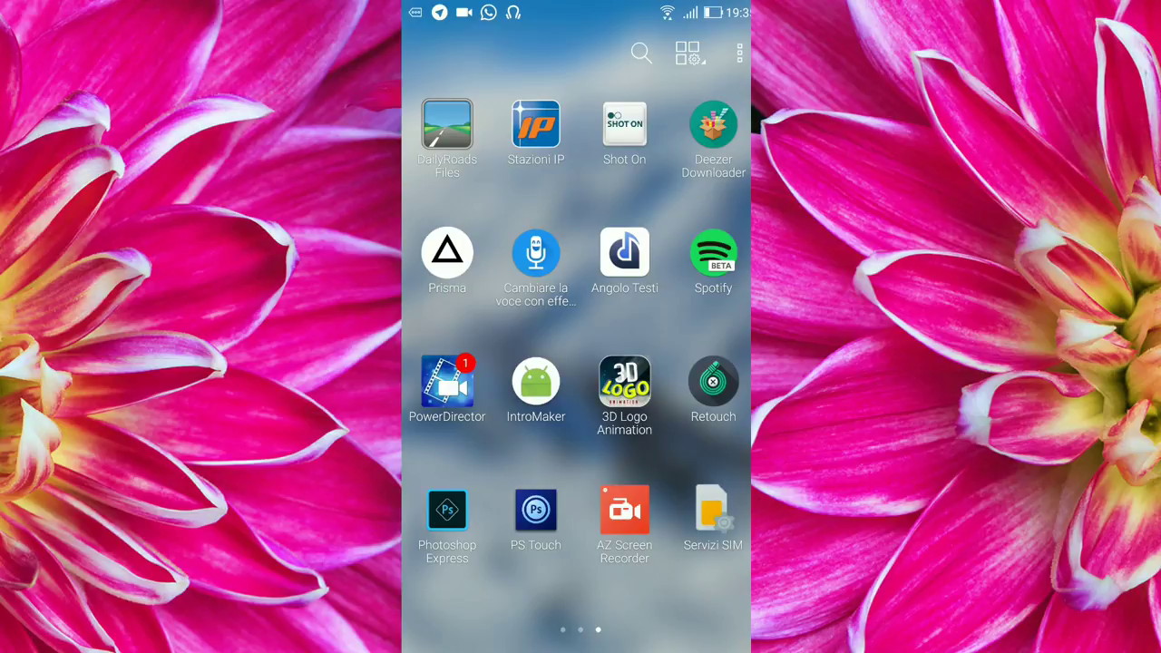
# Launch TouchRetouch and load the fire-sparks night photo from Download into the editor.
pyautogui.click(714, 382)
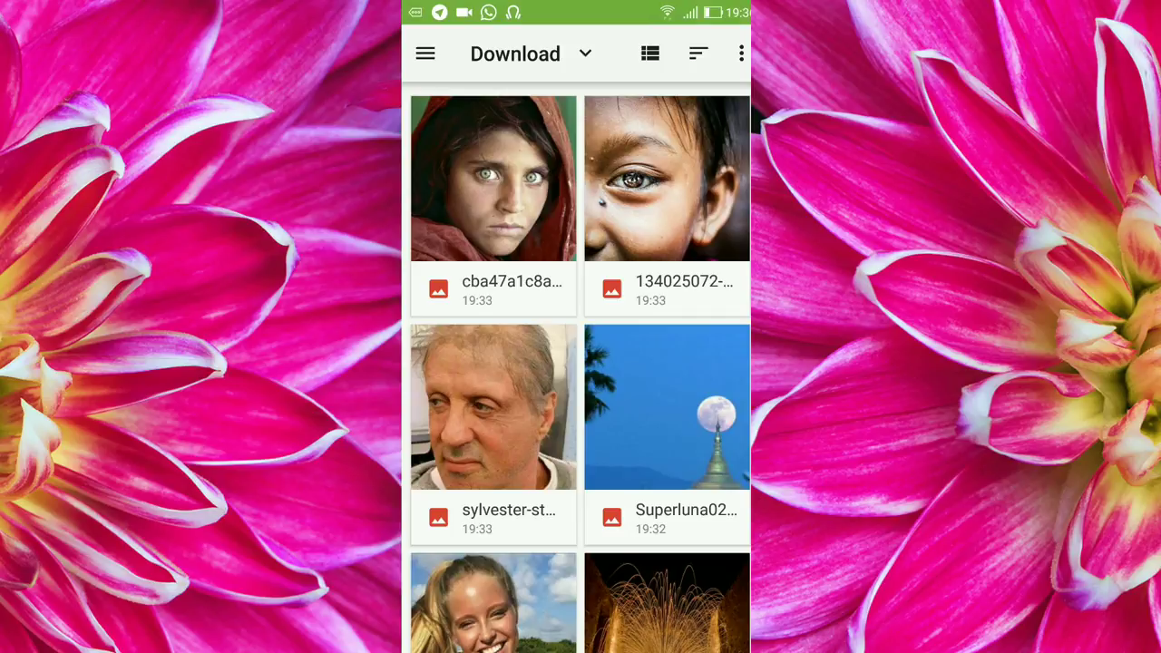
pyautogui.click(667, 603)
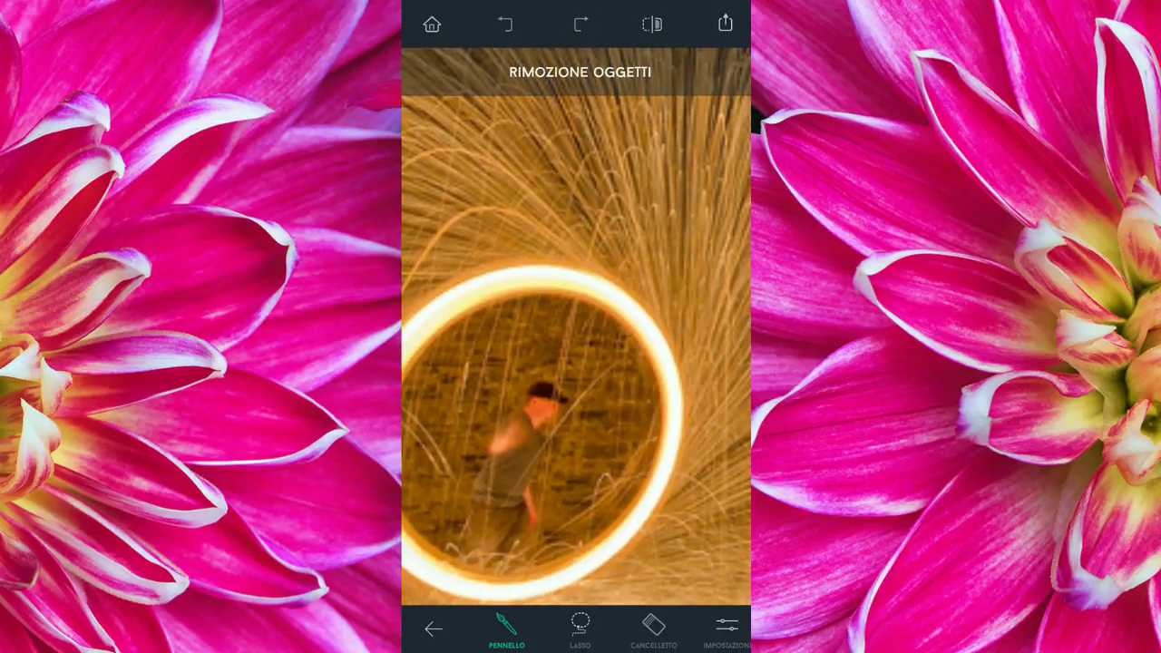
# Mask the person inside the spark ring from head to lower body and remove them.
pyautogui.moveTo(531, 413)
pyautogui.mouseDown()
pyautogui.moveTo(509, 476)
pyautogui.moveTo(533, 388)
pyautogui.mouseUp()
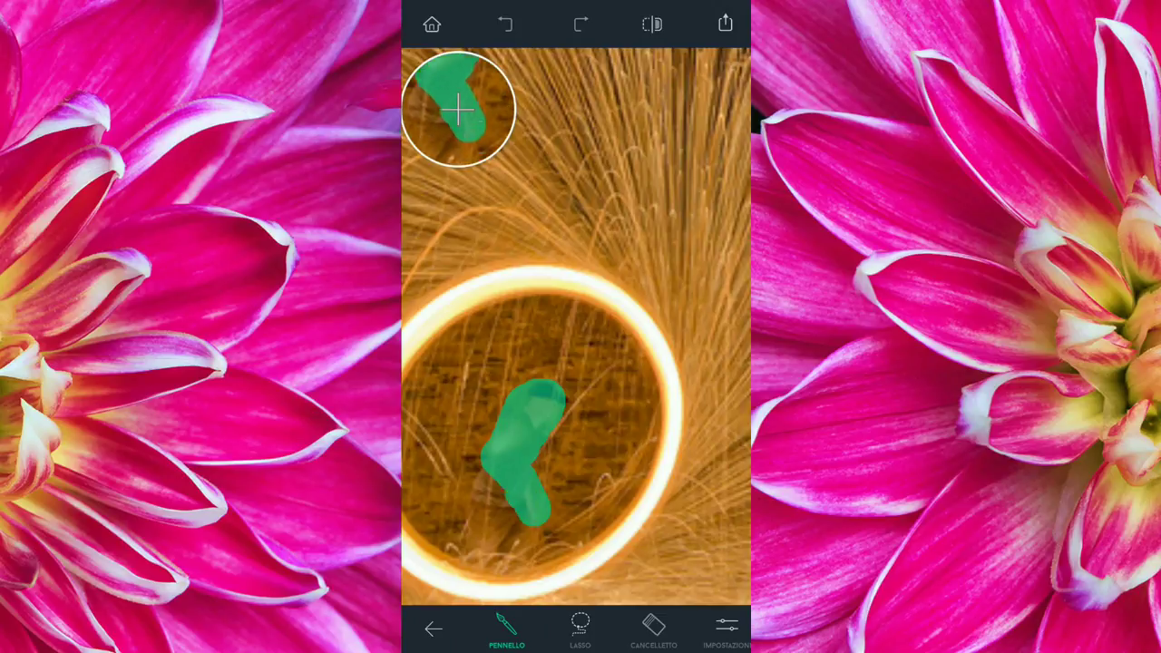
pyautogui.moveTo(536, 513)
pyautogui.mouseDown()
pyautogui.moveTo(476, 540)
pyautogui.moveTo(522, 530)
pyautogui.mouseUp()
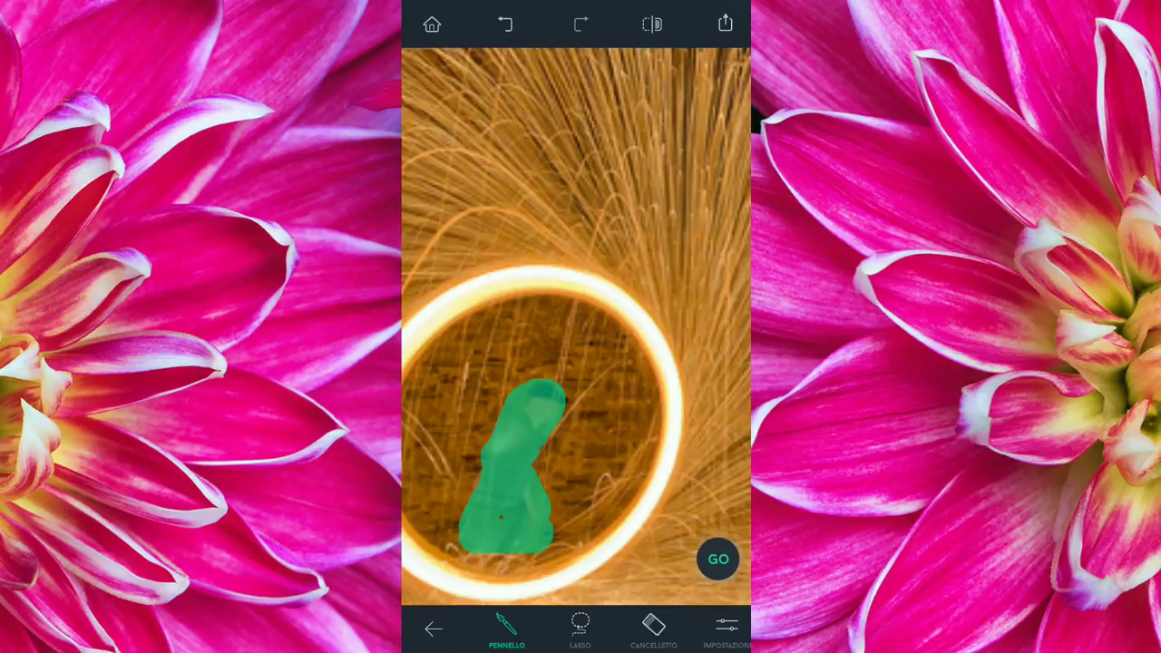
pyautogui.click(718, 559)
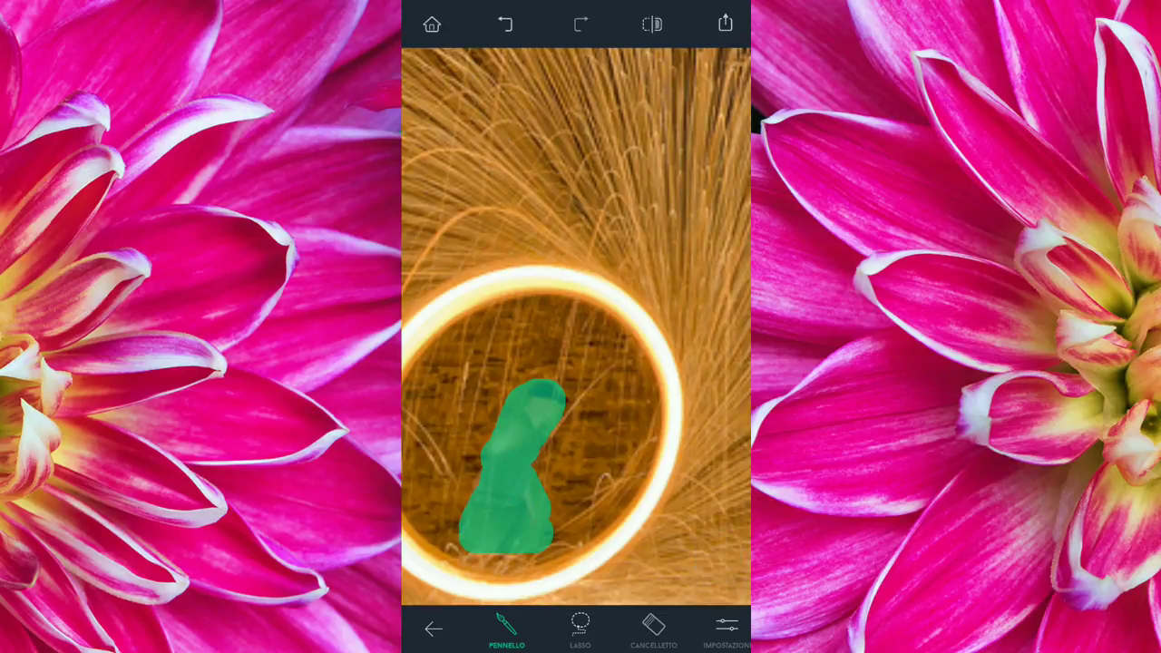
# Zoom in and erase the red umbrella, the person holding it and the black pole.
pyautogui.scroll(-3, 576, 327)
pyautogui.scroll(-2, 576, 326)
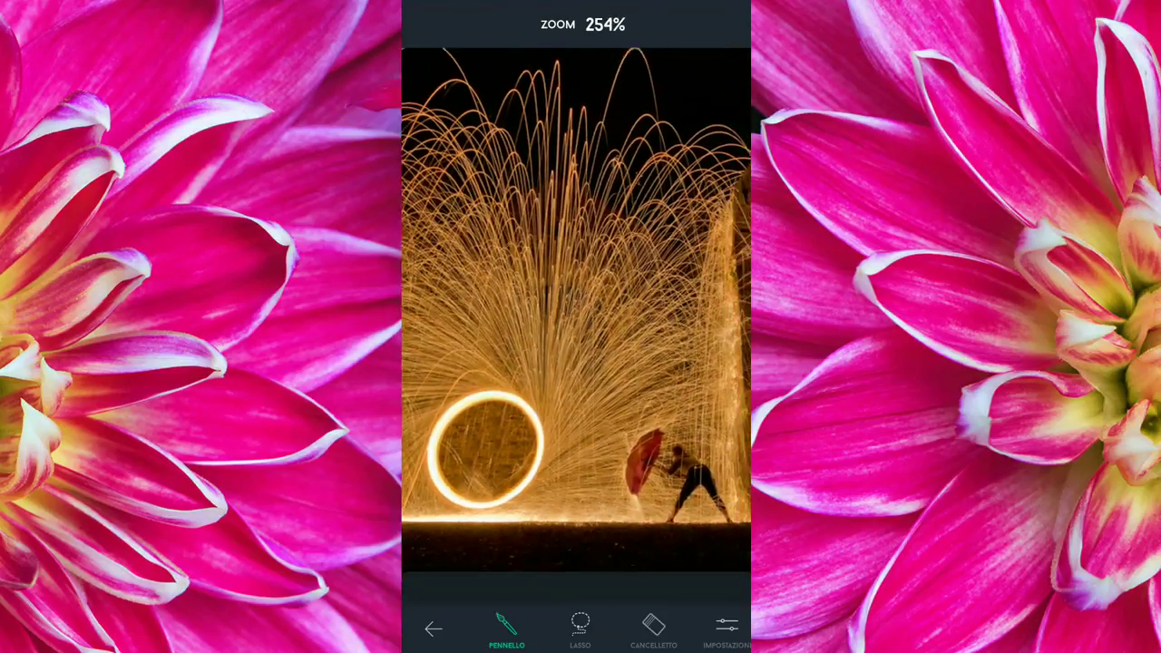
pyautogui.scroll(-5, 577, 327)
pyautogui.scroll(5, 594, 394)
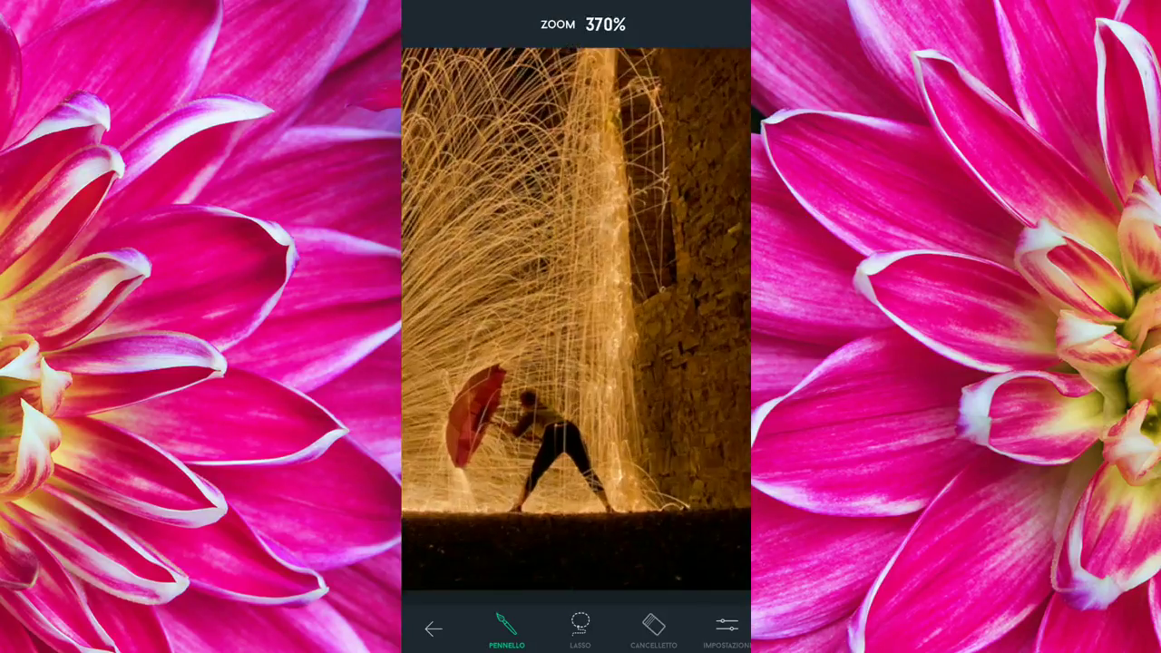
pyautogui.scroll(2, 594, 395)
pyautogui.scroll(3, 594, 394)
pyautogui.scroll(-2, 577, 327)
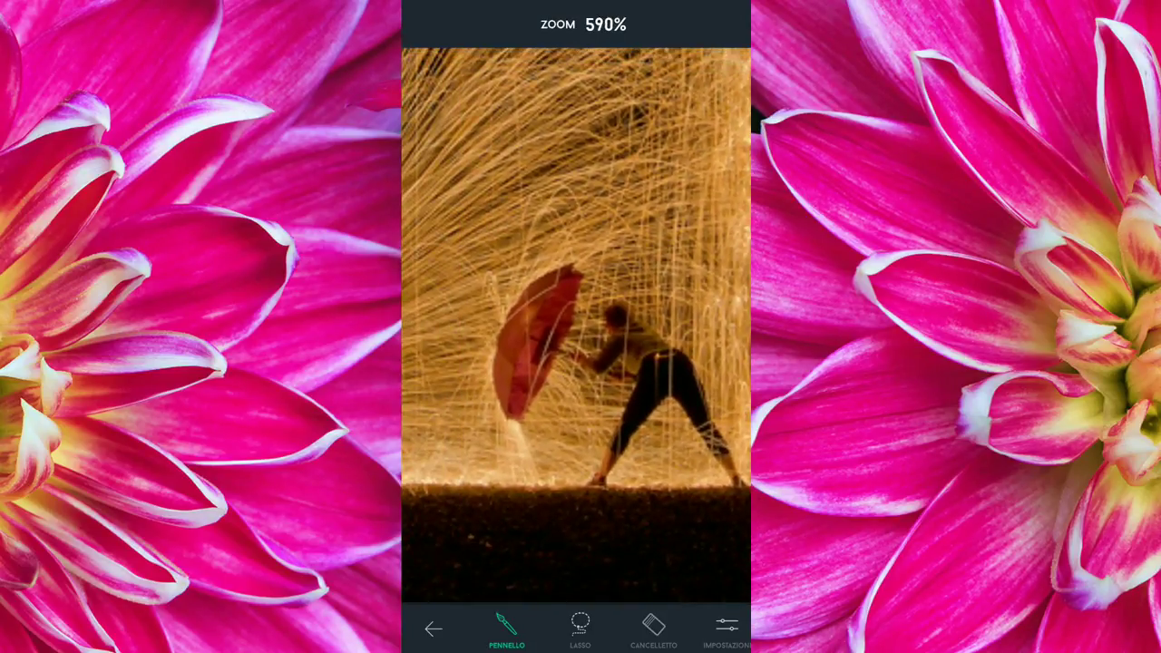
pyautogui.moveTo(511, 399)
pyautogui.mouseDown()
pyautogui.moveTo(549, 279)
pyautogui.moveTo(581, 270)
pyautogui.mouseUp()
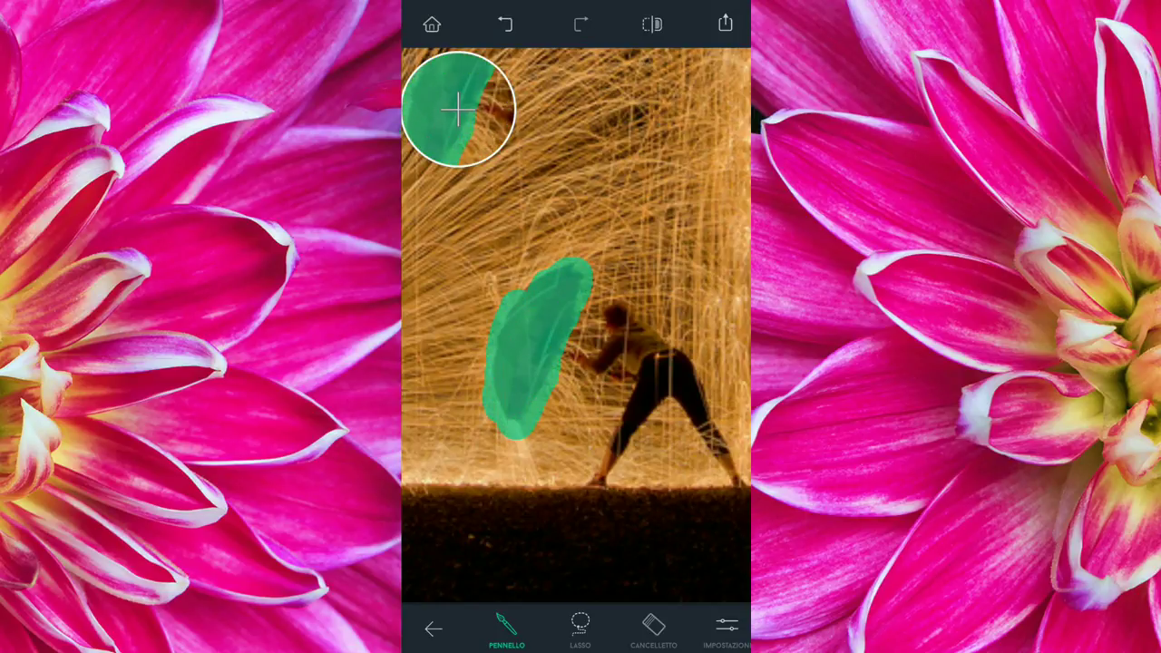
pyautogui.moveTo(568, 350)
pyautogui.mouseDown()
pyautogui.moveTo(635, 359)
pyautogui.moveTo(608, 313)
pyautogui.moveTo(617, 304)
pyautogui.moveTo(640, 345)
pyautogui.moveTo(672, 367)
pyautogui.moveTo(590, 483)
pyautogui.mouseUp()
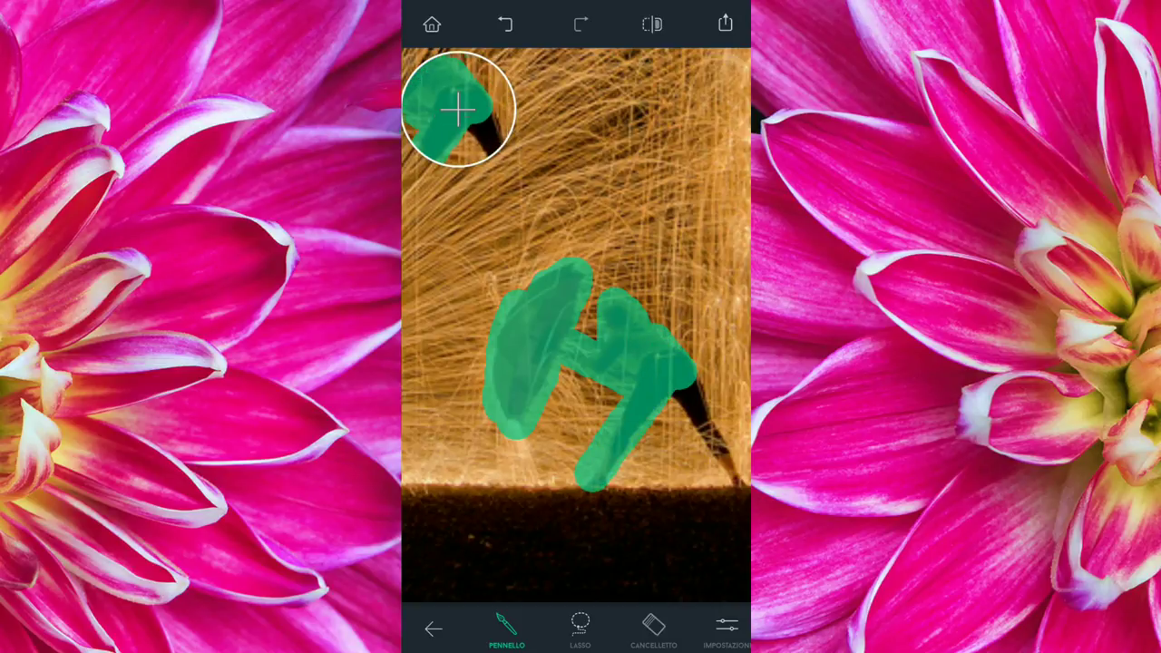
pyautogui.moveTo(676, 381); pyautogui.dragTo(740, 485)
pyautogui.click(718, 559)
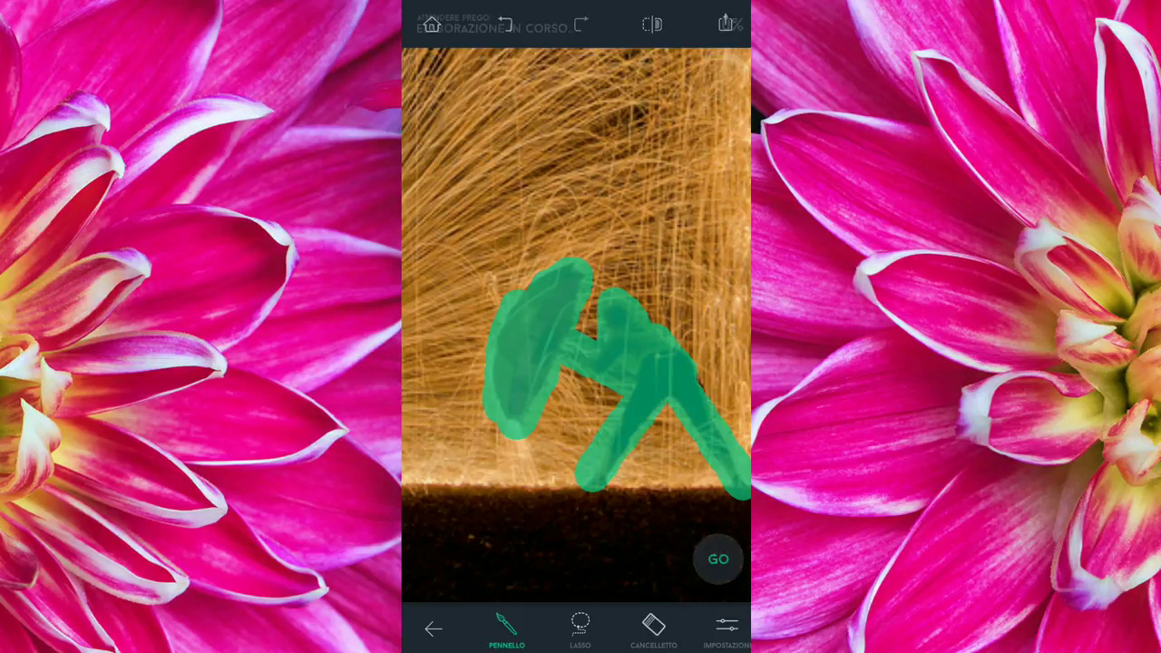
# Zoom back out to view the whole sparks photo.
pyautogui.scroll(-3, 576, 325)
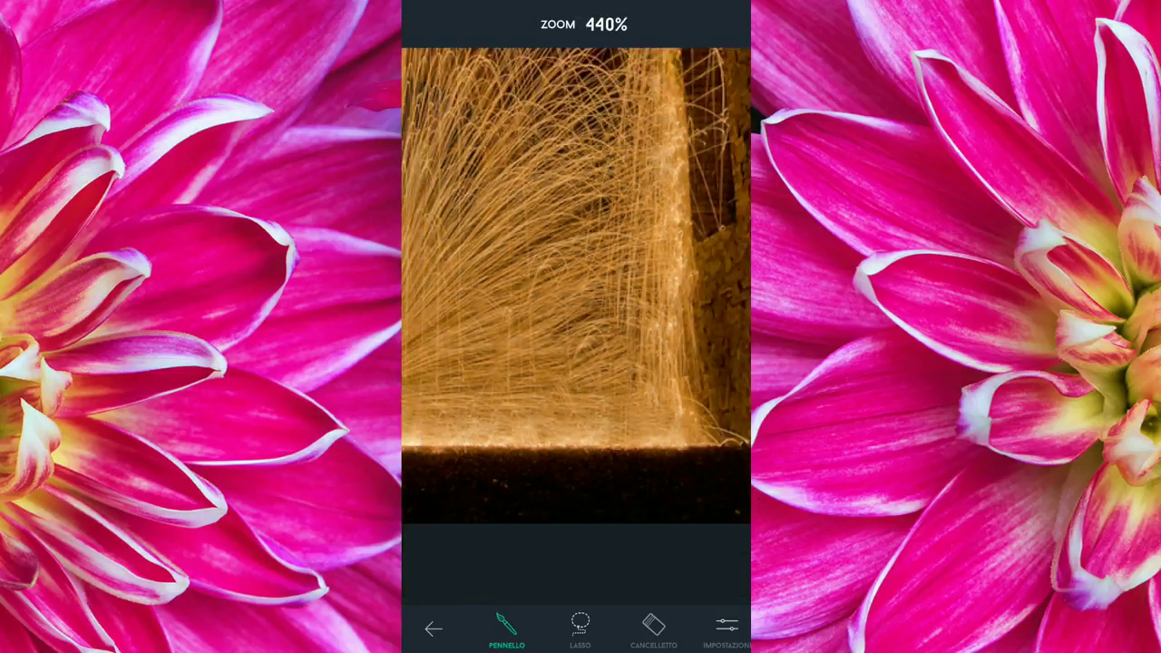
pyautogui.scroll(-3, 576, 324)
pyautogui.scroll(-3, 577, 325)
pyautogui.scroll(-1, 576, 325)
pyautogui.scroll(3, 576, 325)
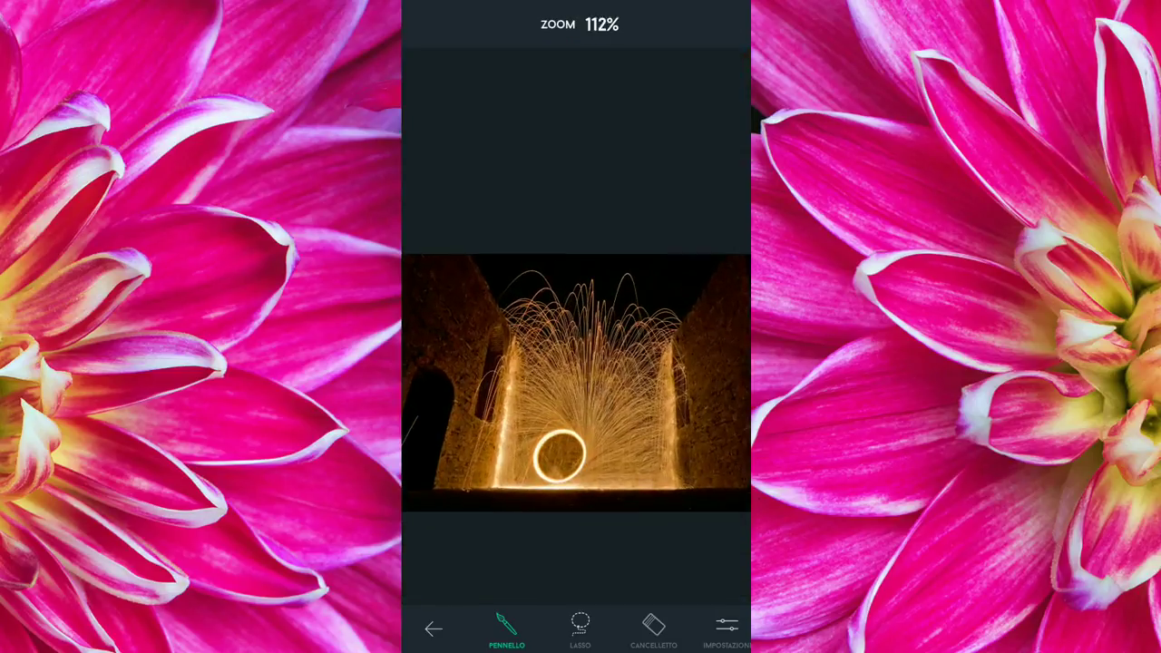
pyautogui.scroll(1, 576, 325)
pyautogui.scroll(3, 576, 325)
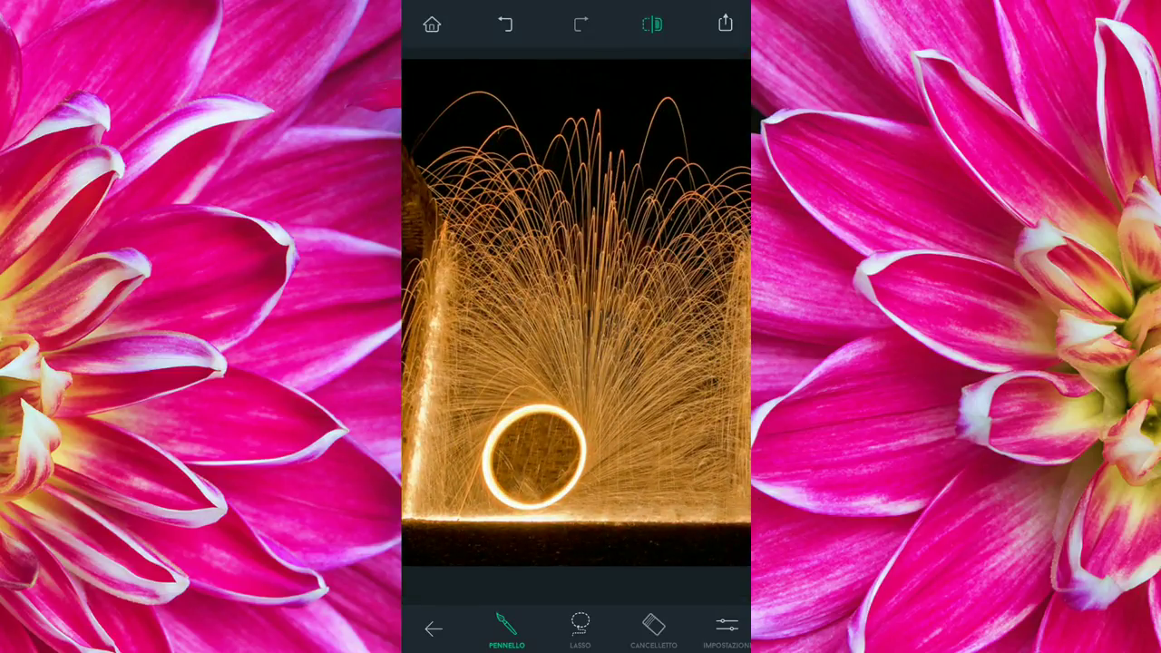
pyautogui.click(653, 24)
pyautogui.click(653, 24)
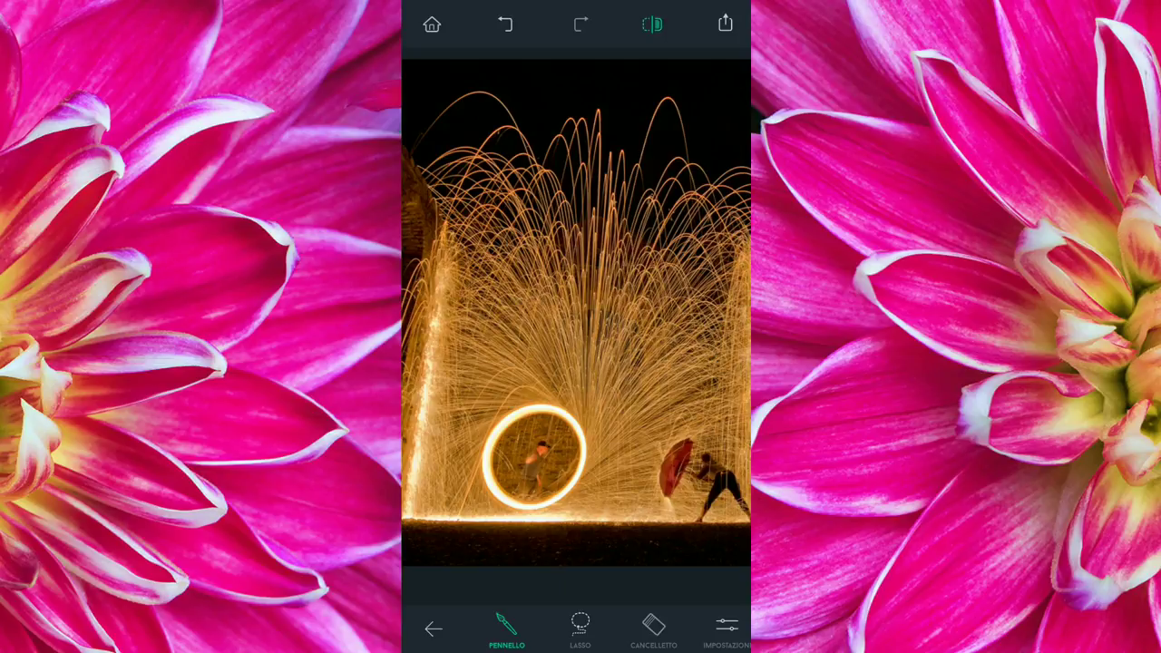
pyautogui.click(652, 24)
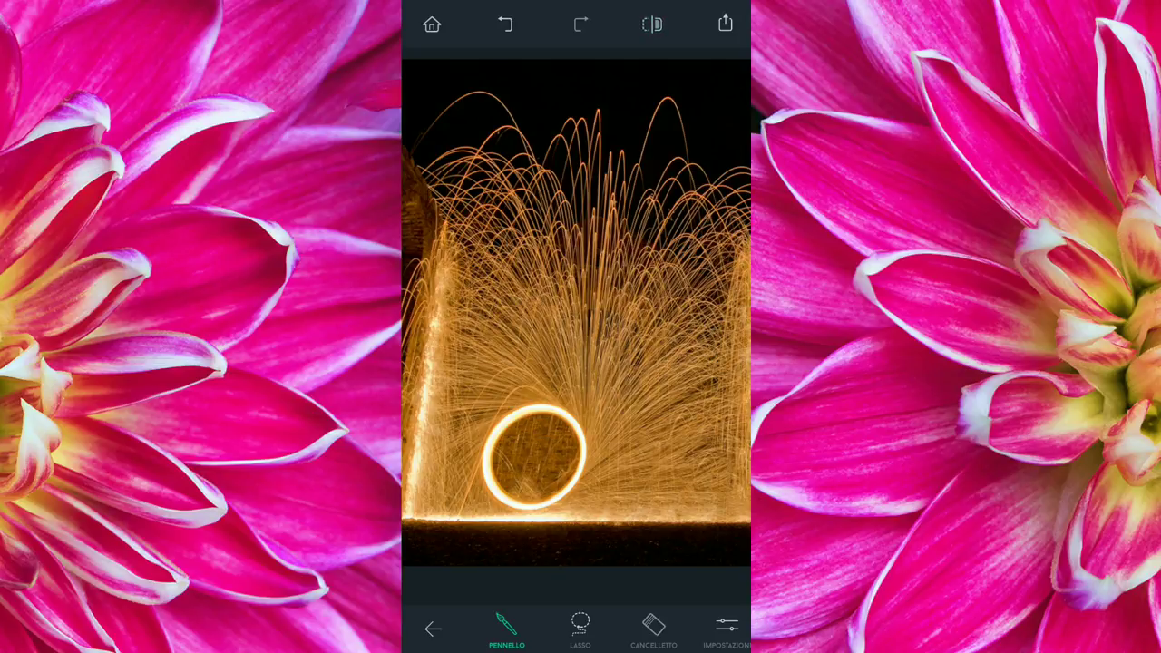
pyautogui.click(726, 24)
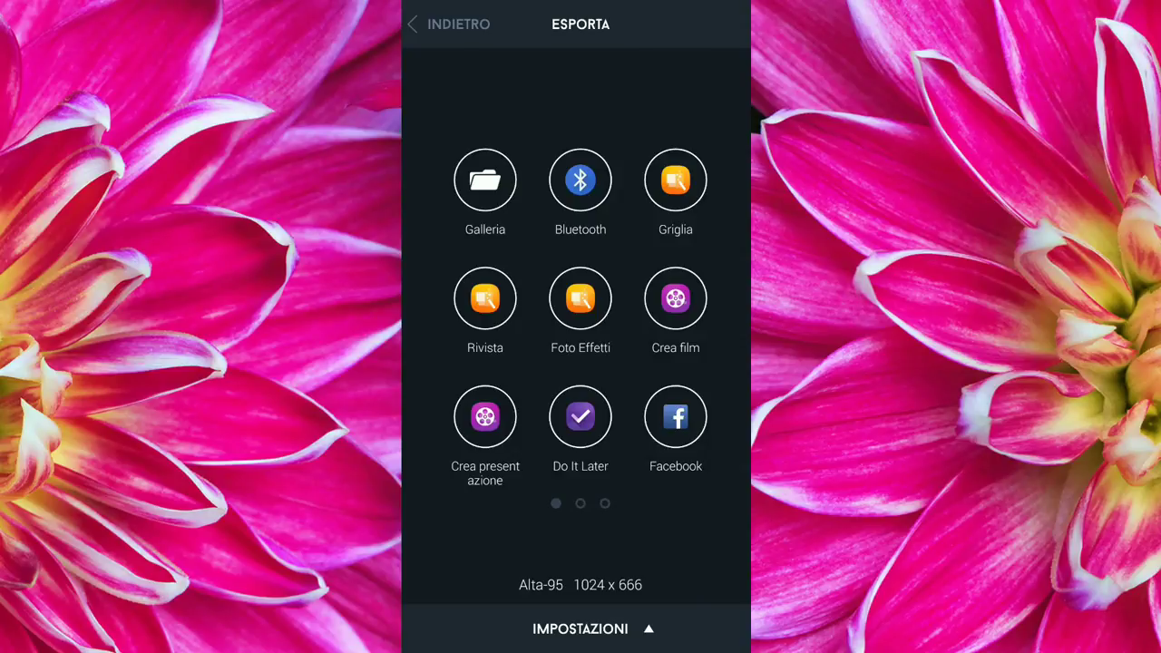
pyautogui.click(450, 24)
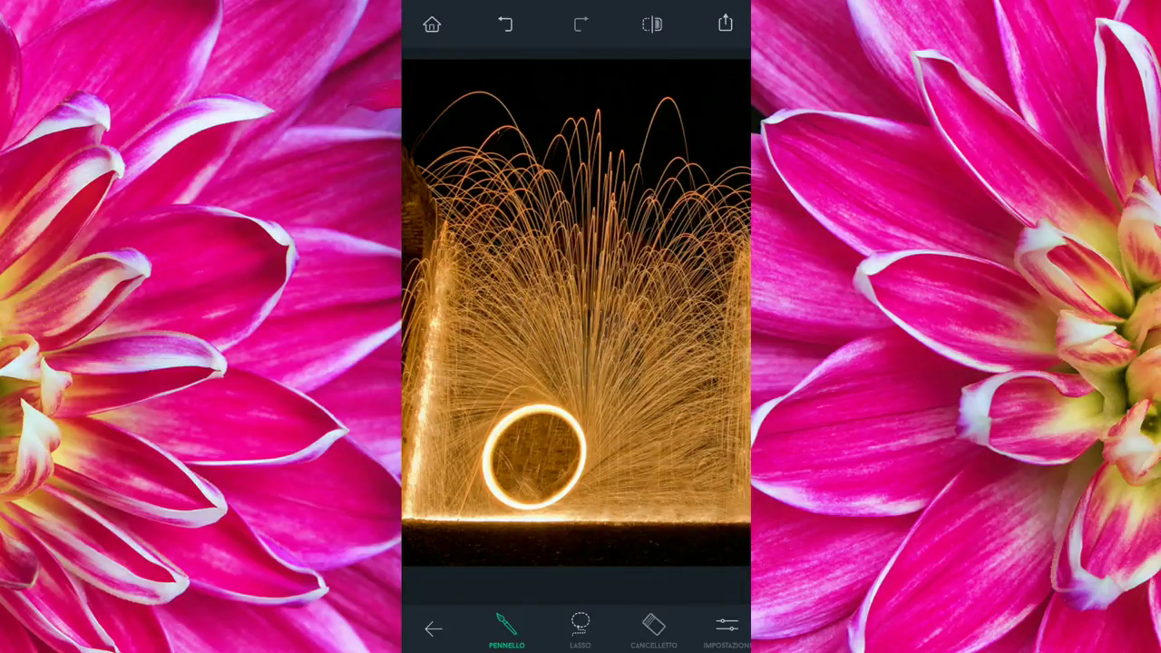
# Outline a lasso mask over the sparks, then erase it away without applying it.
pyautogui.moveTo(601, 354); pyautogui.dragTo(655, 404)
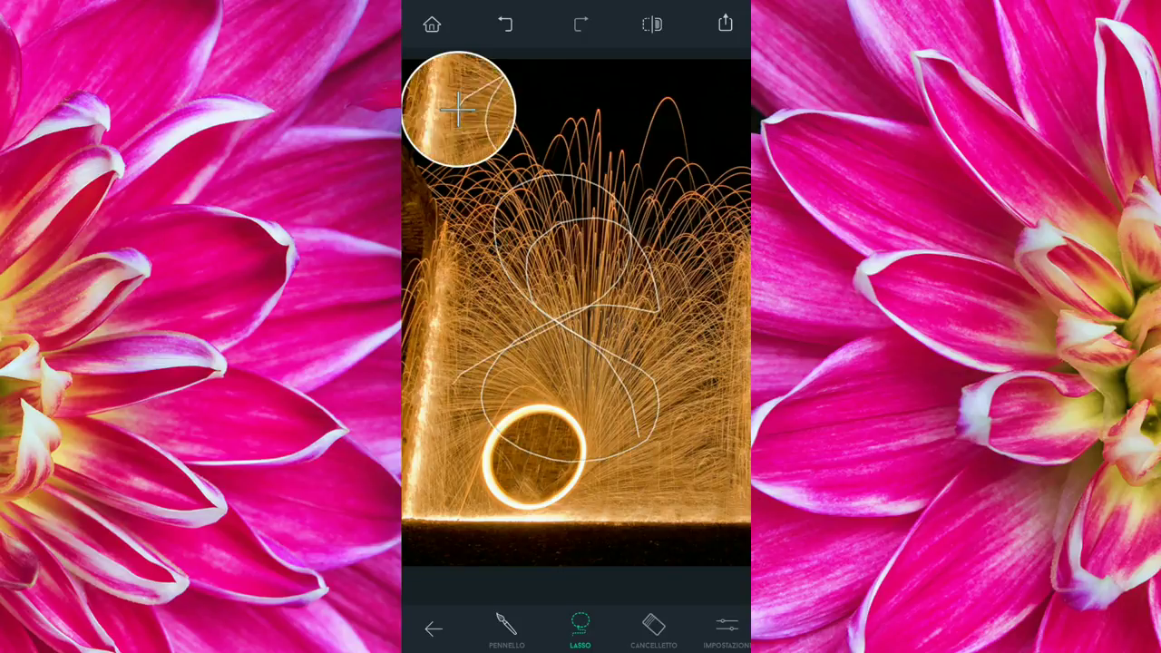
pyautogui.moveTo(642, 433); pyautogui.dragTo(653, 372)
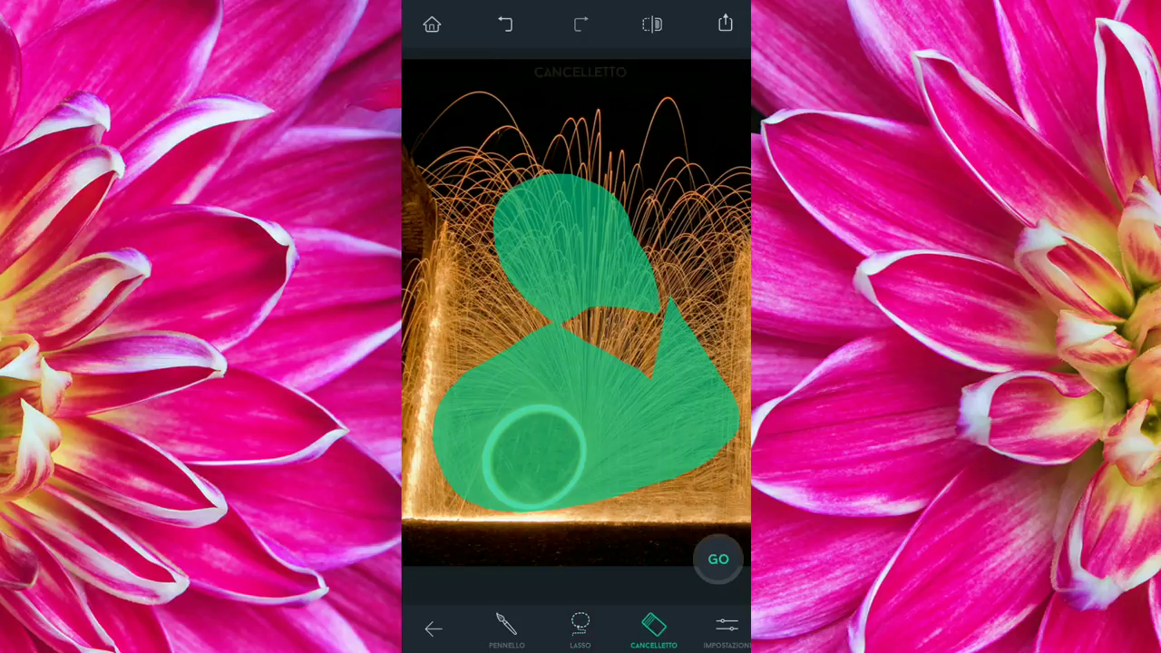
pyautogui.moveTo(680, 326); pyautogui.dragTo(662, 363)
pyautogui.moveTo(640, 254); pyautogui.dragTo(646, 422)
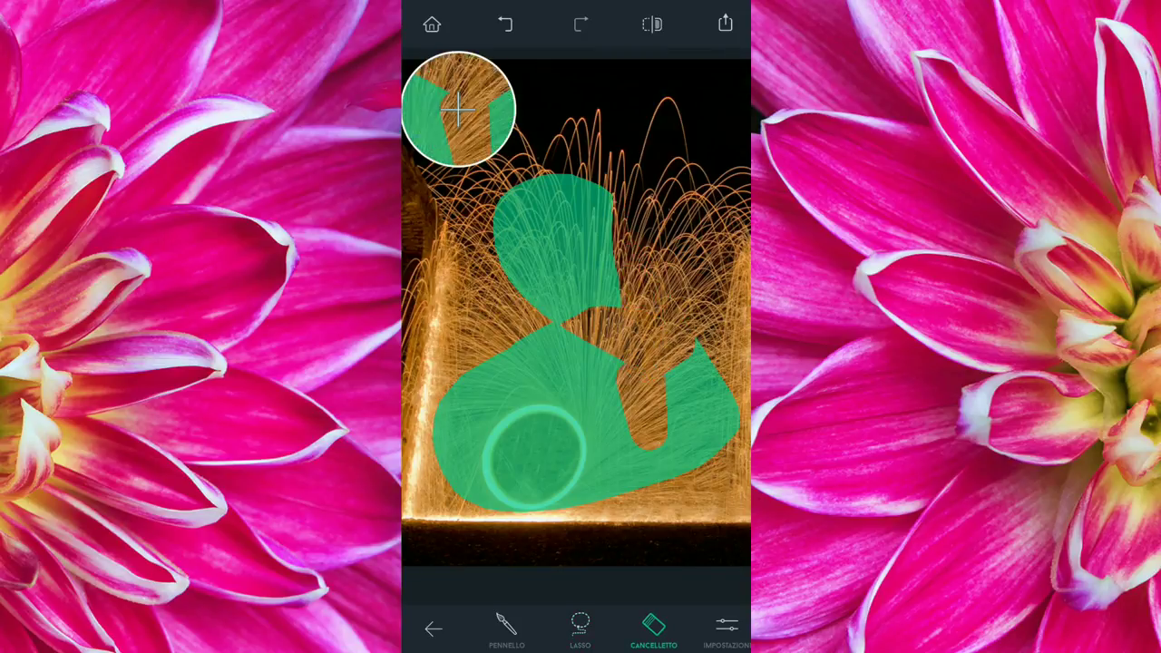
pyautogui.moveTo(599, 191); pyautogui.dragTo(544, 399)
pyautogui.moveTo(522, 190); pyautogui.dragTo(503, 291)
pyautogui.moveTo(486, 376)
pyautogui.mouseDown()
pyautogui.moveTo(476, 404)
pyautogui.moveTo(544, 481)
pyautogui.moveTo(468, 390)
pyautogui.moveTo(627, 436)
pyautogui.moveTo(717, 399)
pyautogui.mouseUp()
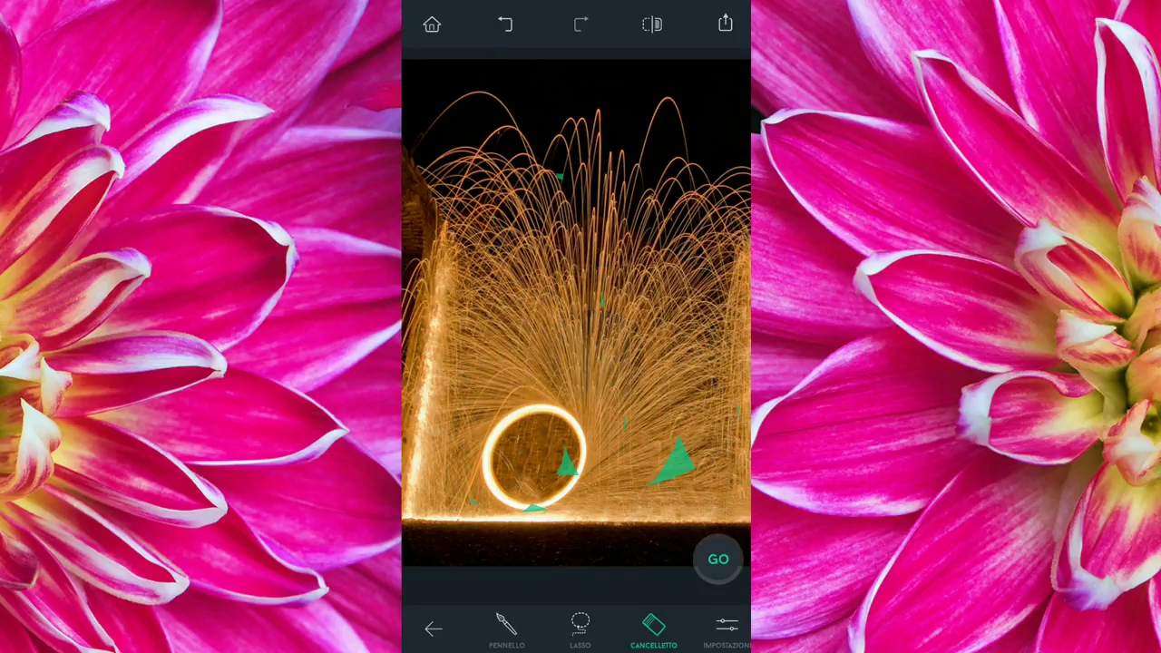
# Leave Quick Repair and return to the TouchRetouch home screen.
pyautogui.click(717, 560)
pyautogui.click(433, 629)
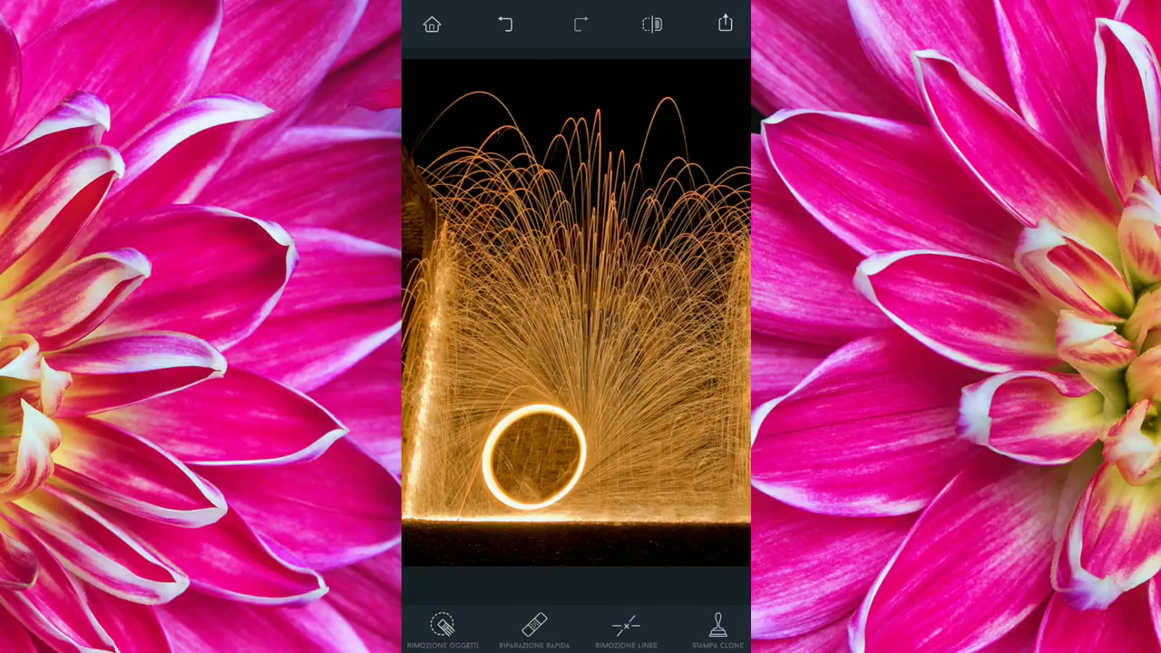
pyautogui.click(432, 24)
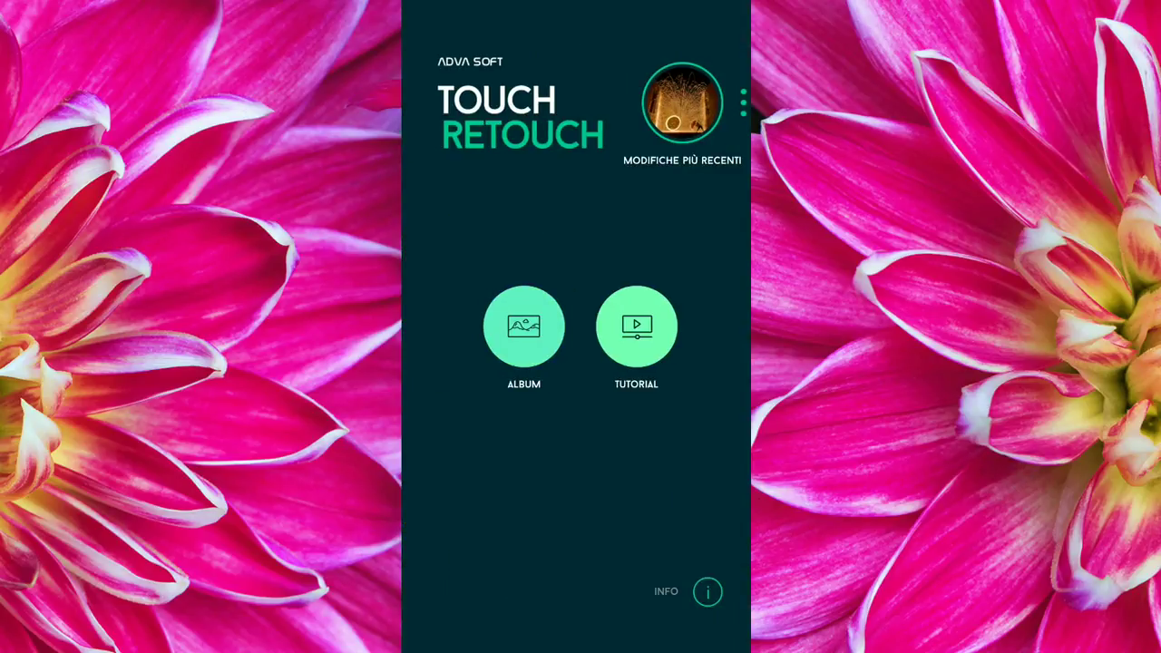
# Open the child's eye close-up from the album with the Quick Repair brush.
pyautogui.click(524, 327)
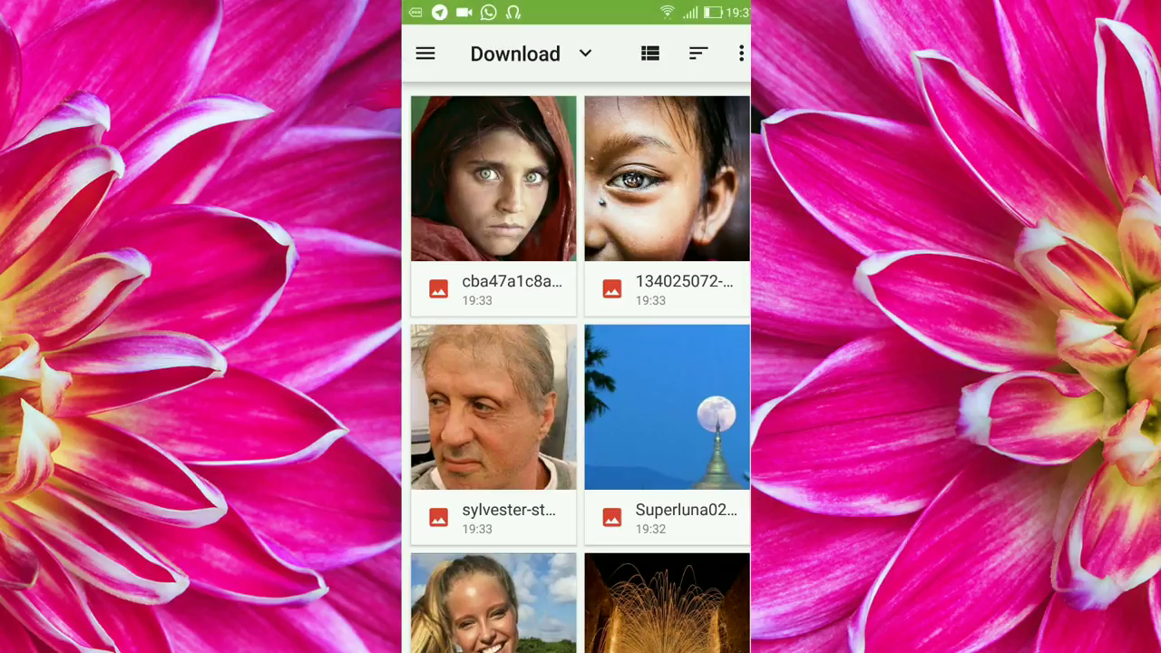
pyautogui.click(666, 199)
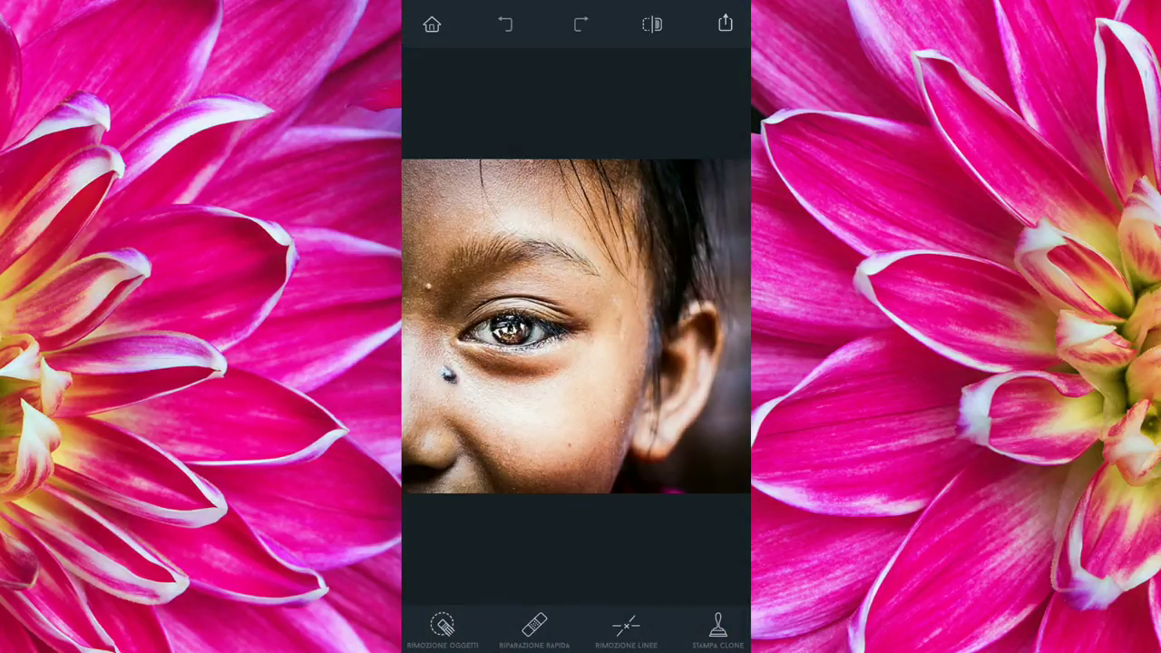
pyautogui.click(534, 626)
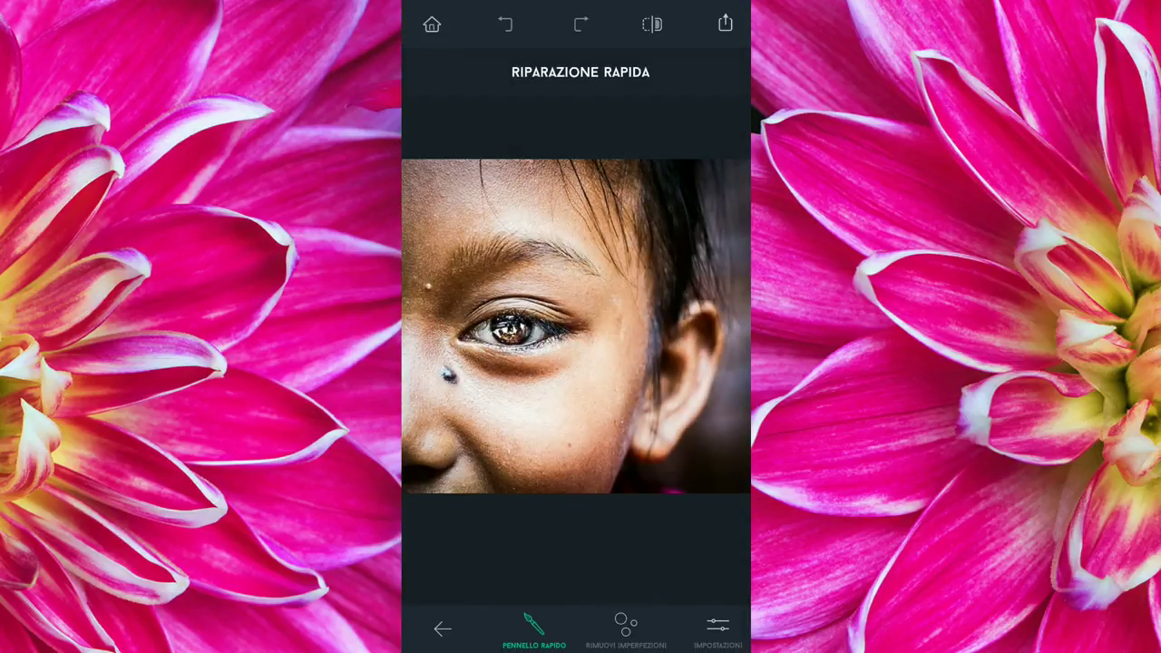
# Brush away the mole on the cheek and the spot on the forehead.
pyautogui.moveTo(433, 365); pyautogui.dragTo(453, 388)
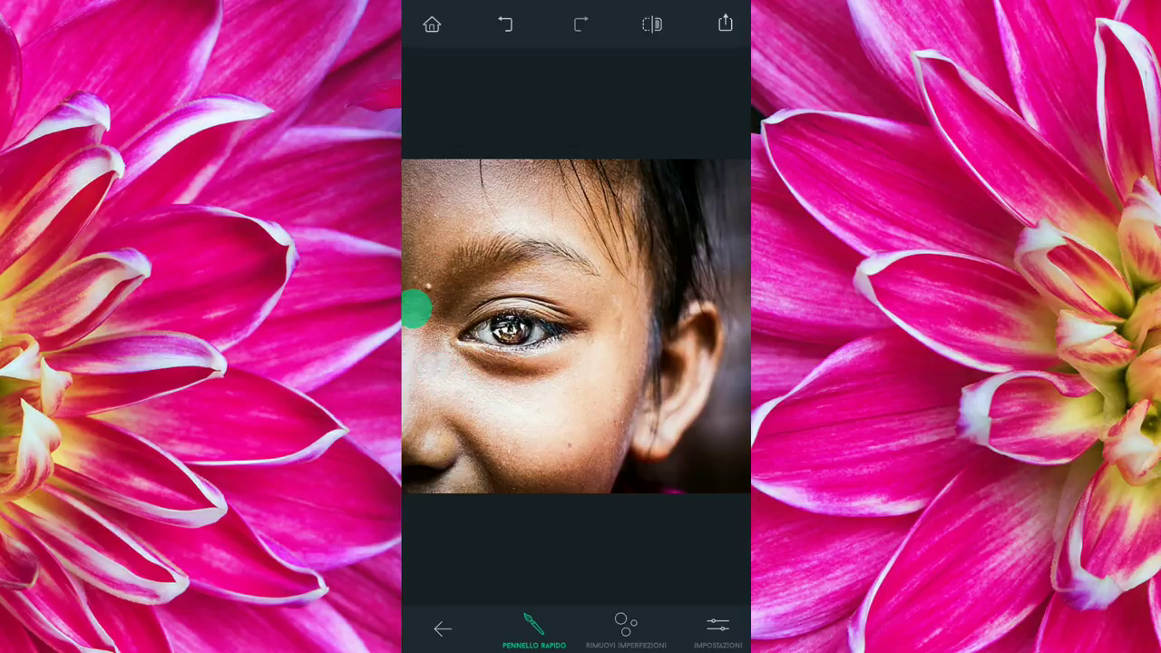
pyautogui.moveTo(415, 310); pyautogui.dragTo(423, 265)
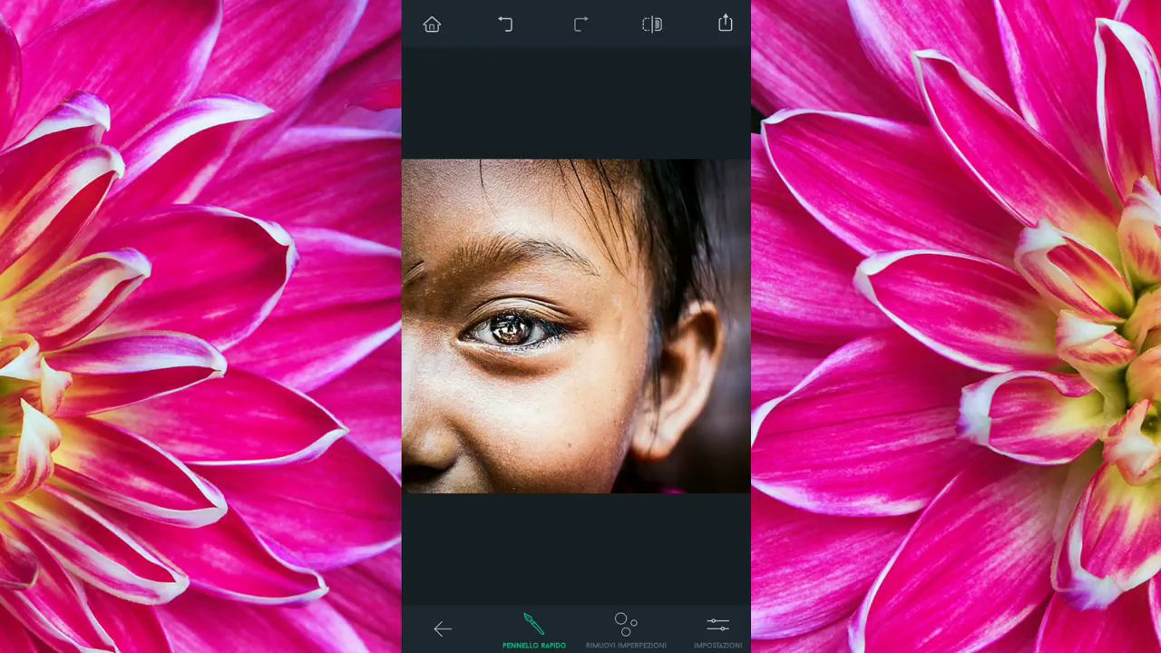
pyautogui.scroll(3, 577, 326)
pyautogui.scroll(-2, 576, 327)
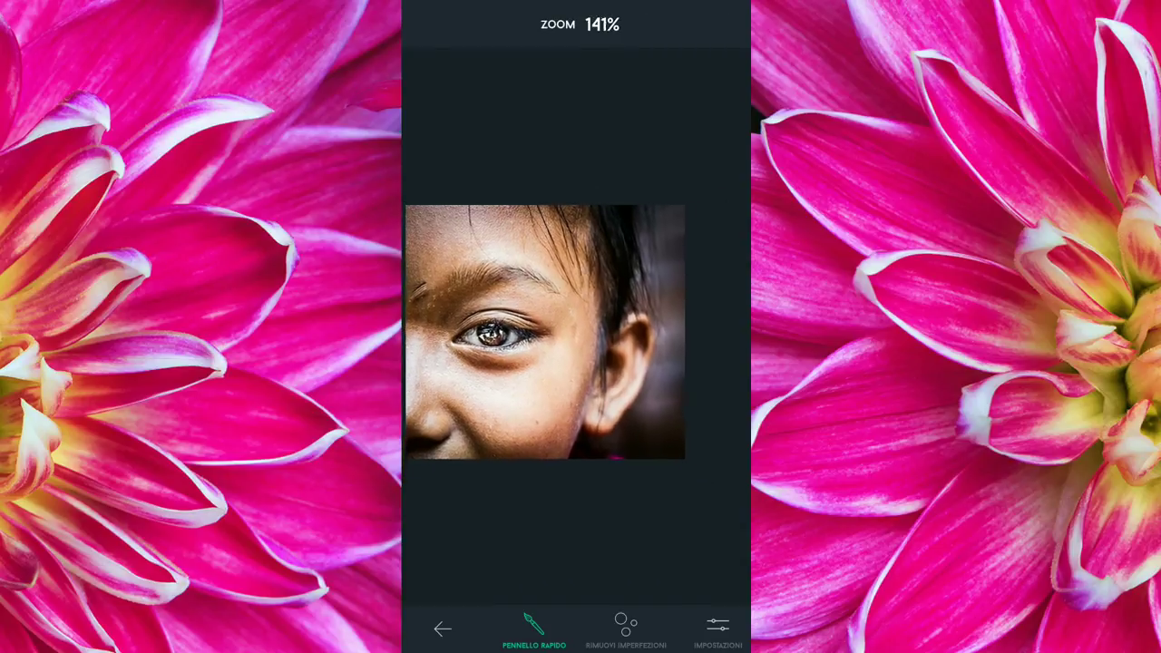
pyautogui.scroll(-1, 576, 327)
pyautogui.scroll(3, 576, 273)
pyautogui.scroll(5, 577, 272)
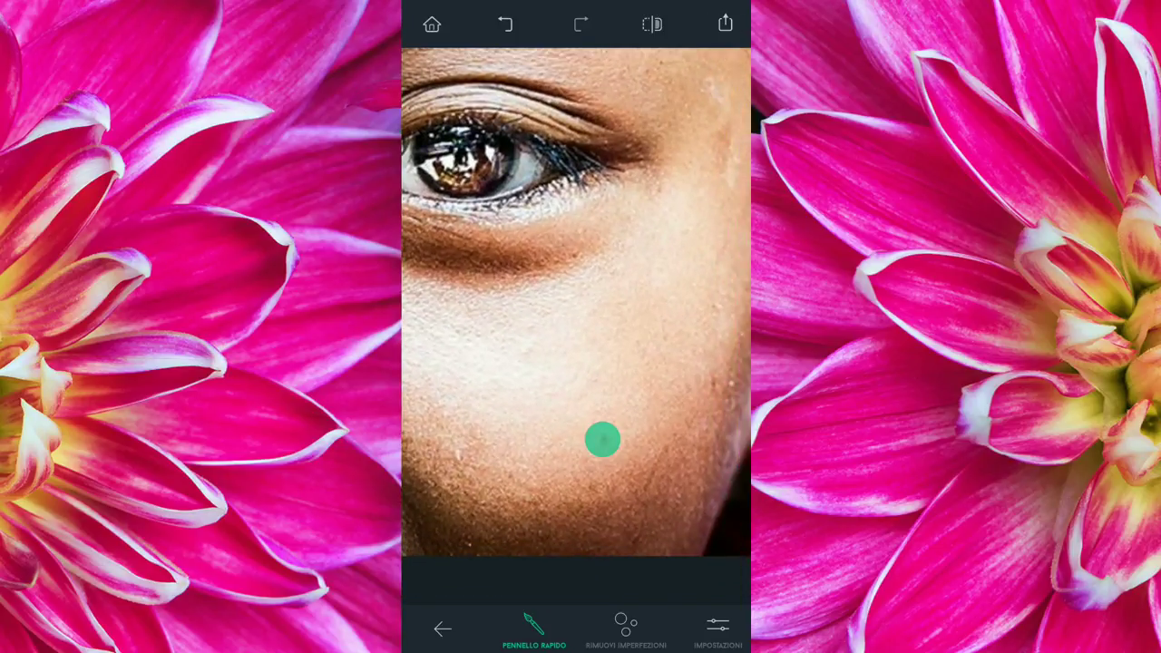
# Remove the under-eye shadow and the mark beside the eyebrow, then return home.
pyautogui.moveTo(617, 209)
pyautogui.mouseDown()
pyautogui.moveTo(567, 237)
pyautogui.moveTo(454, 270)
pyautogui.mouseUp()
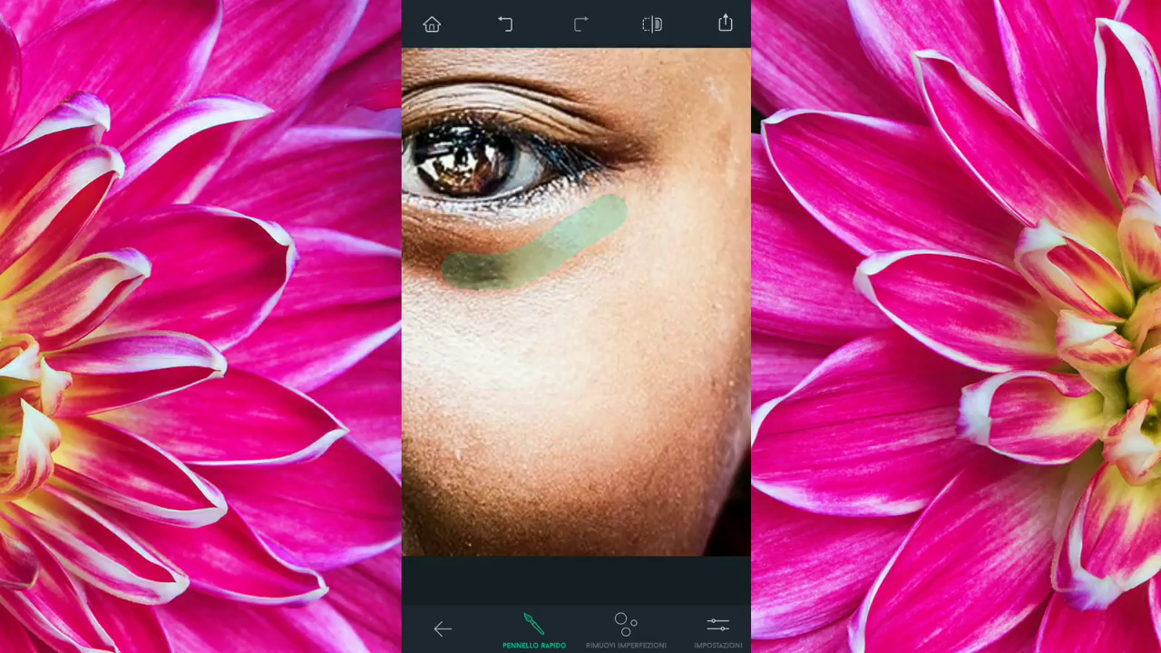
pyautogui.scroll(-1, 577, 272)
pyautogui.scroll(-3, 577, 272)
pyautogui.scroll(-1, 599, 272)
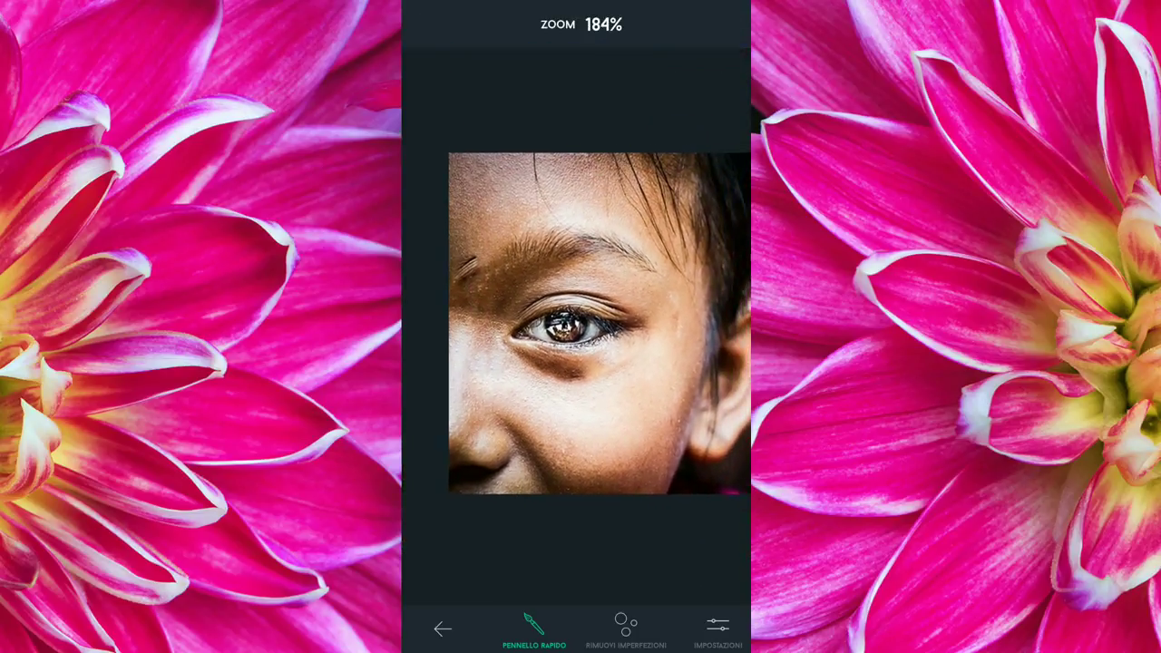
pyautogui.moveTo(495, 250); pyautogui.dragTo(453, 299)
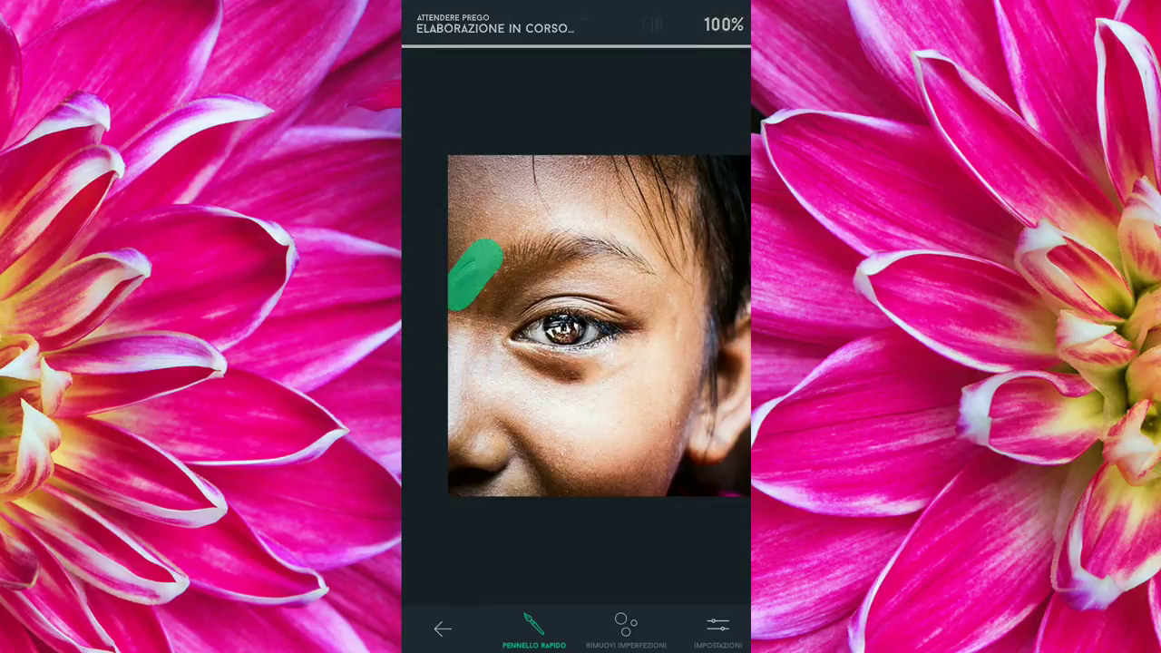
pyautogui.scroll(-1, 427, 345)
pyautogui.scroll(-4, 426, 345)
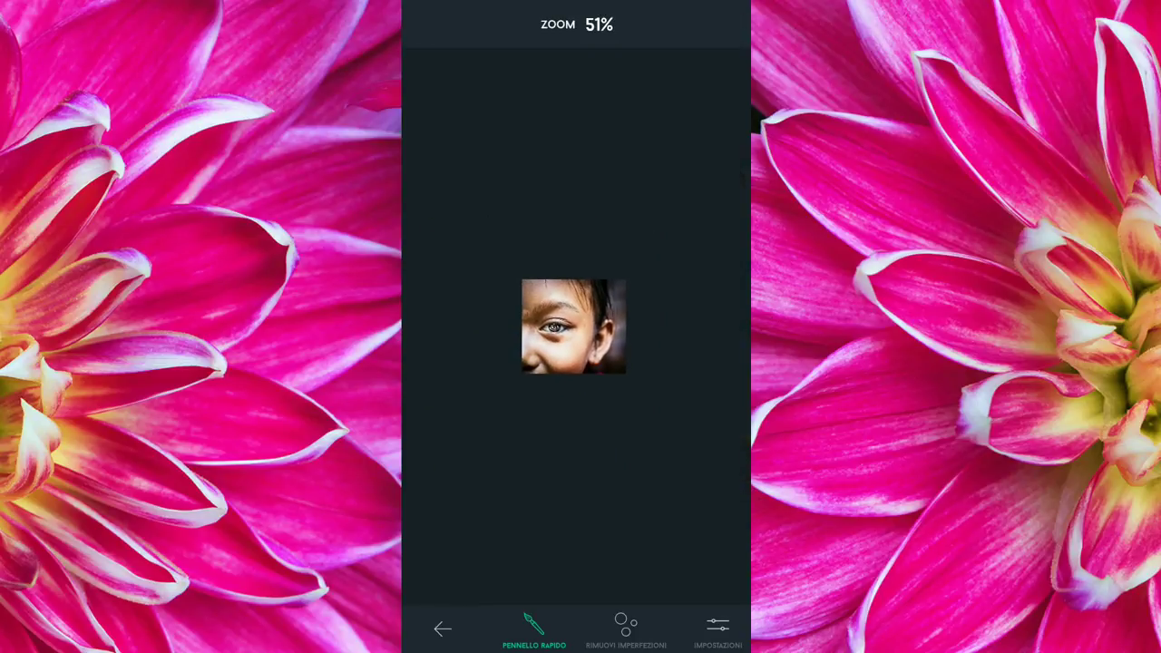
pyautogui.click(443, 629)
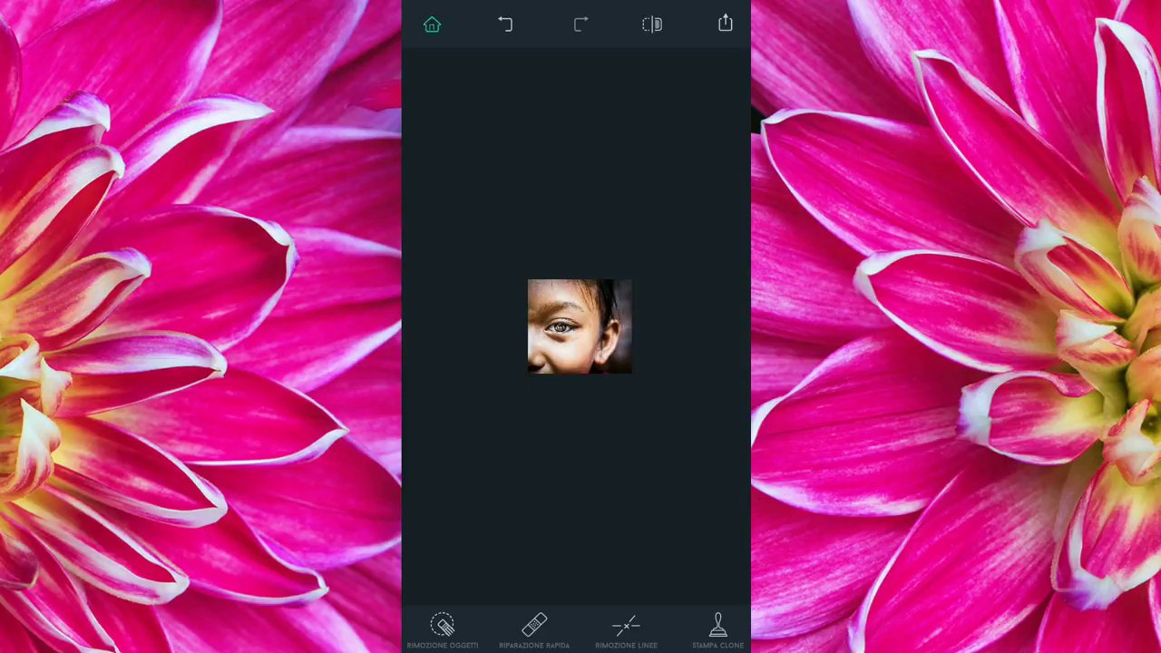
pyautogui.click(432, 25)
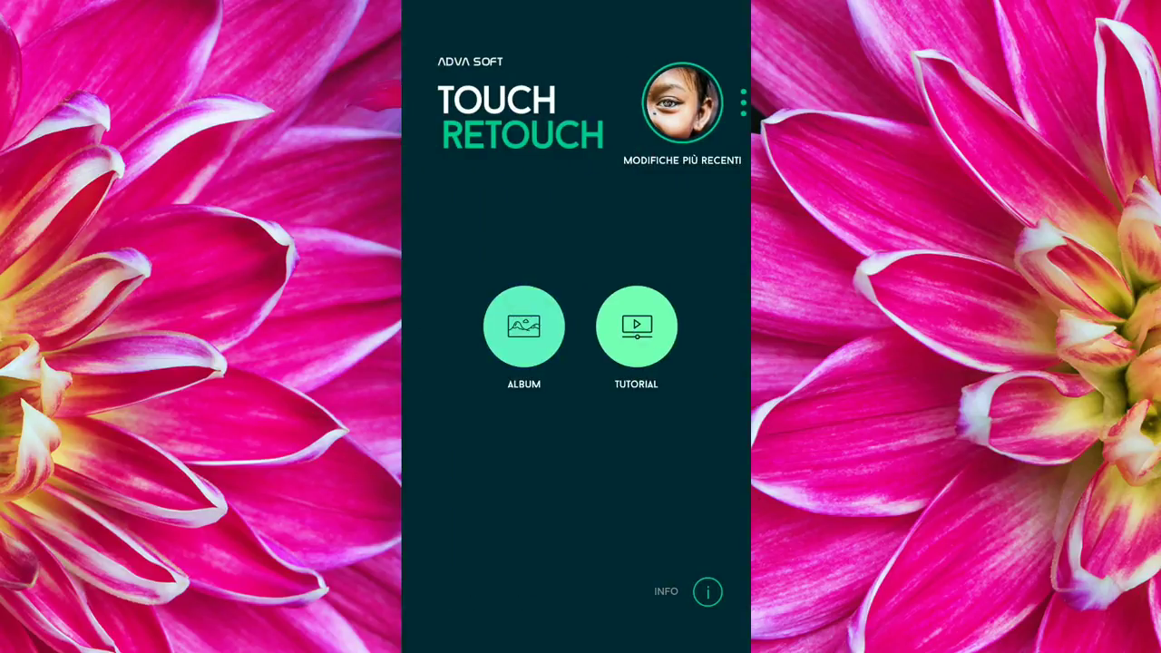
# Open the green-eyed girl's portrait from the album with the Quick Repair brush.
pyautogui.click(524, 327)
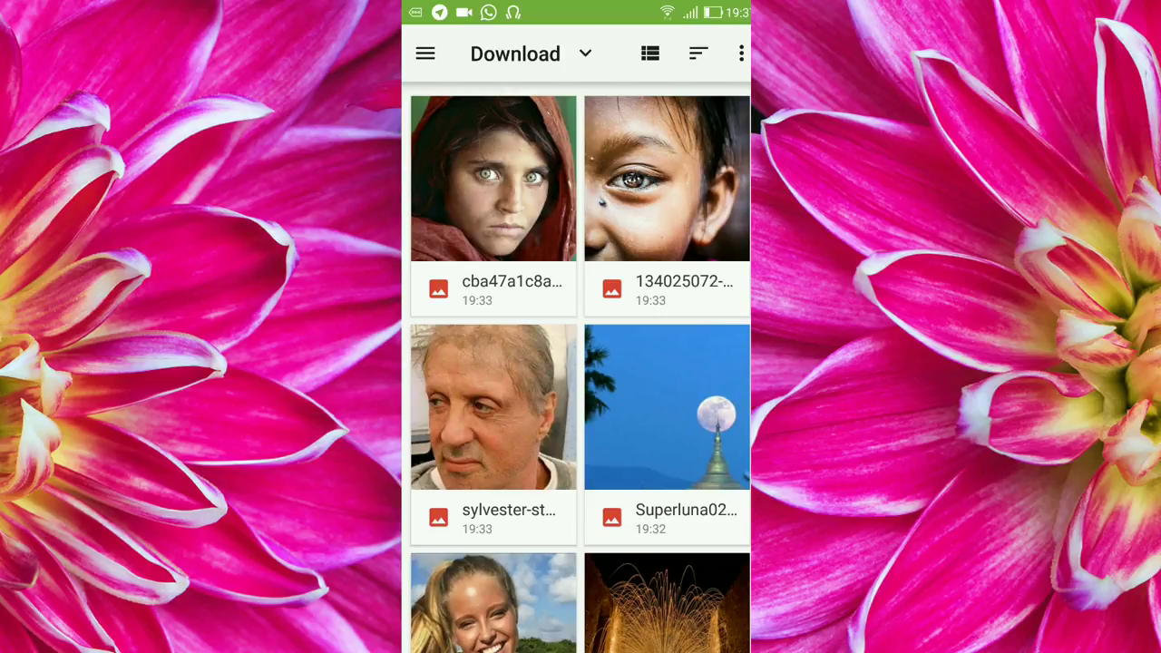
pyautogui.click(493, 179)
pyautogui.scroll(3, 590, 245)
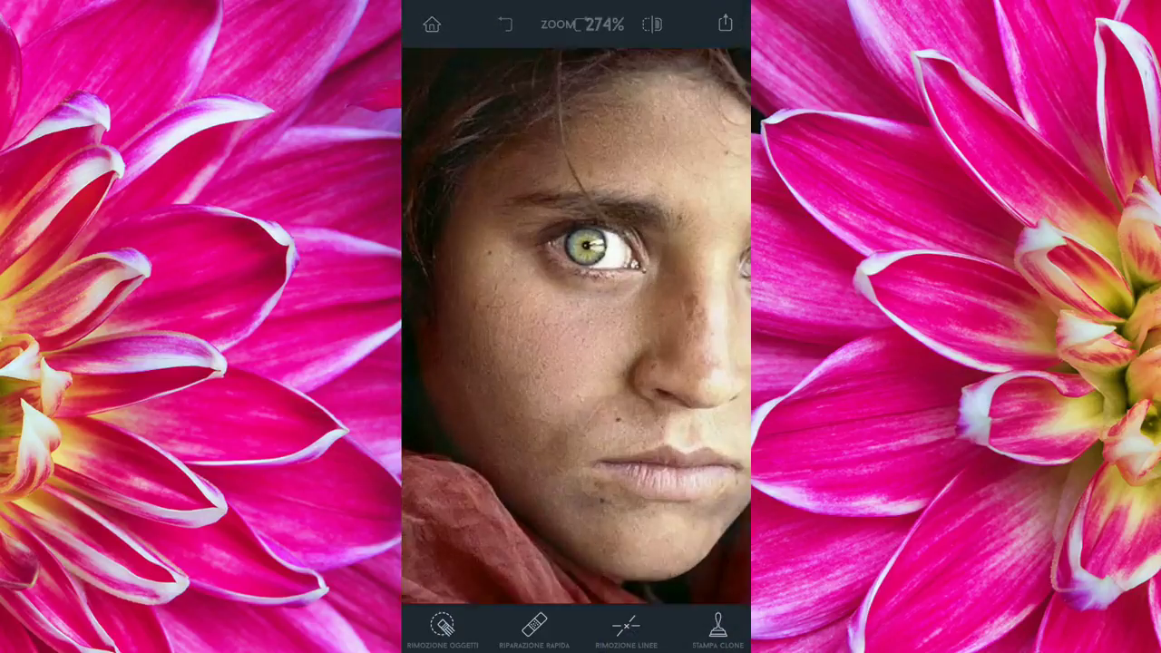
pyautogui.scroll(3, 577, 272)
pyautogui.click(534, 626)
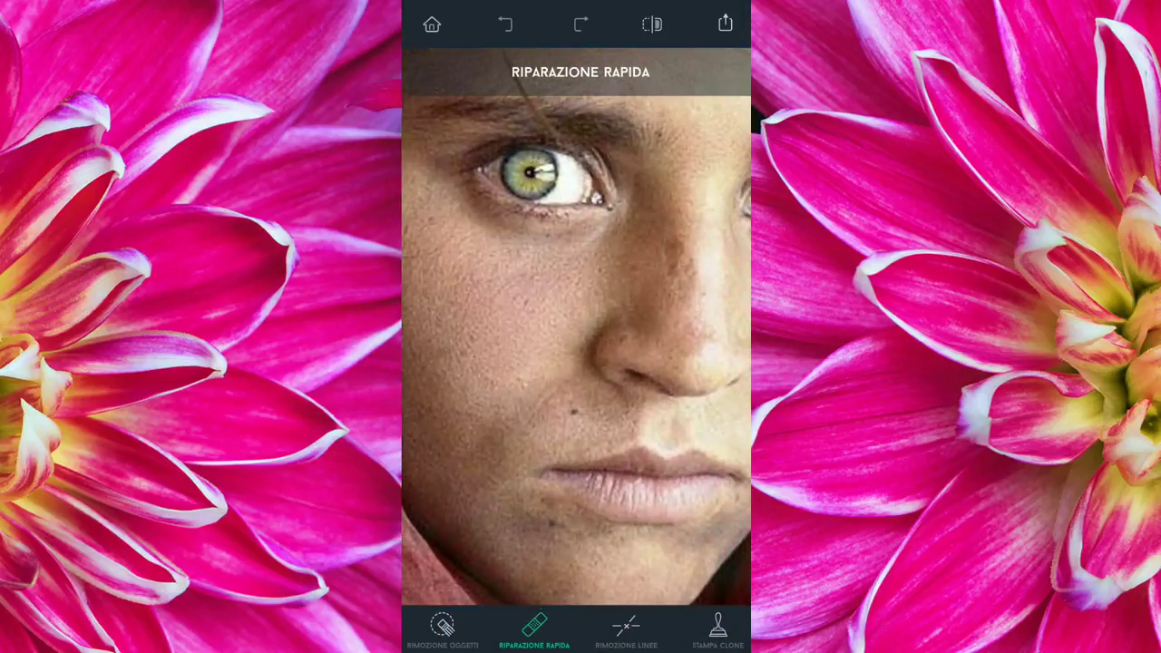
# Remove blemishes on the cheek, chin, forehead beside the eye and down the left cheek.
pyautogui.click(596, 410)
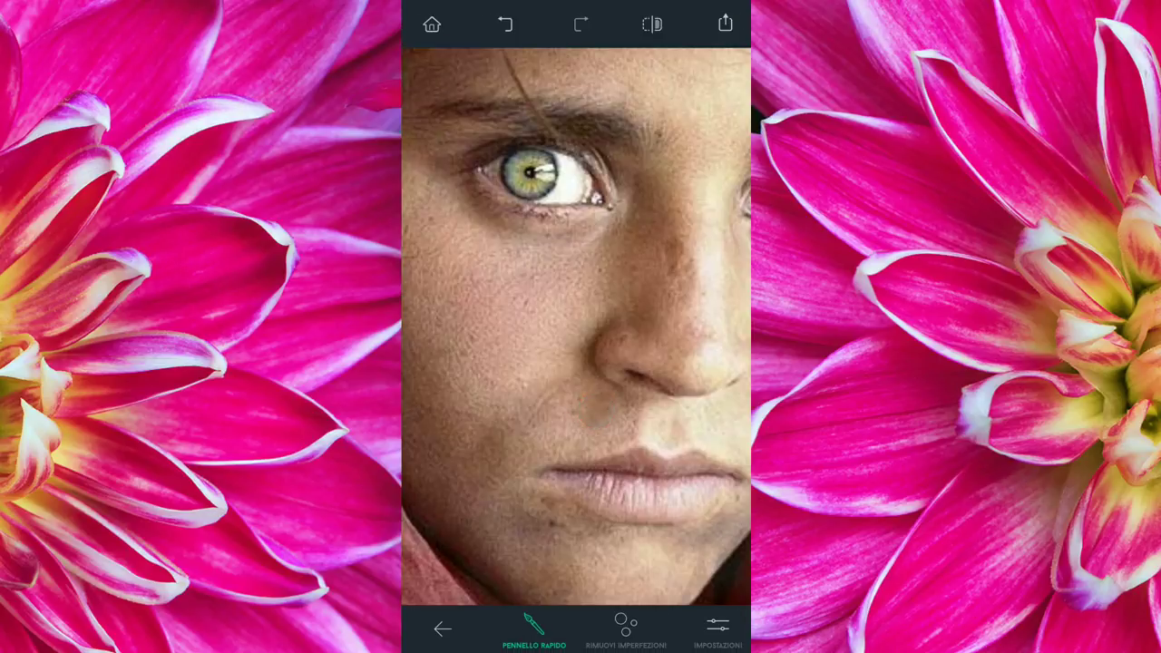
pyautogui.click(555, 528)
pyautogui.scroll(-3, 576, 327)
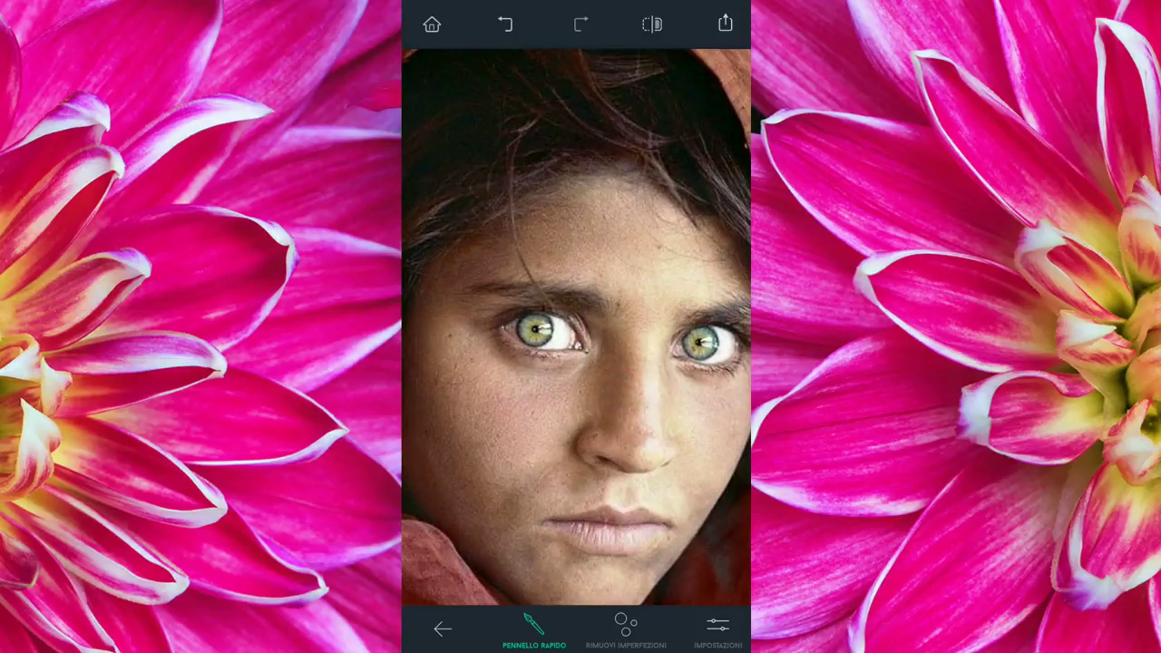
pyautogui.scroll(3, 576, 308)
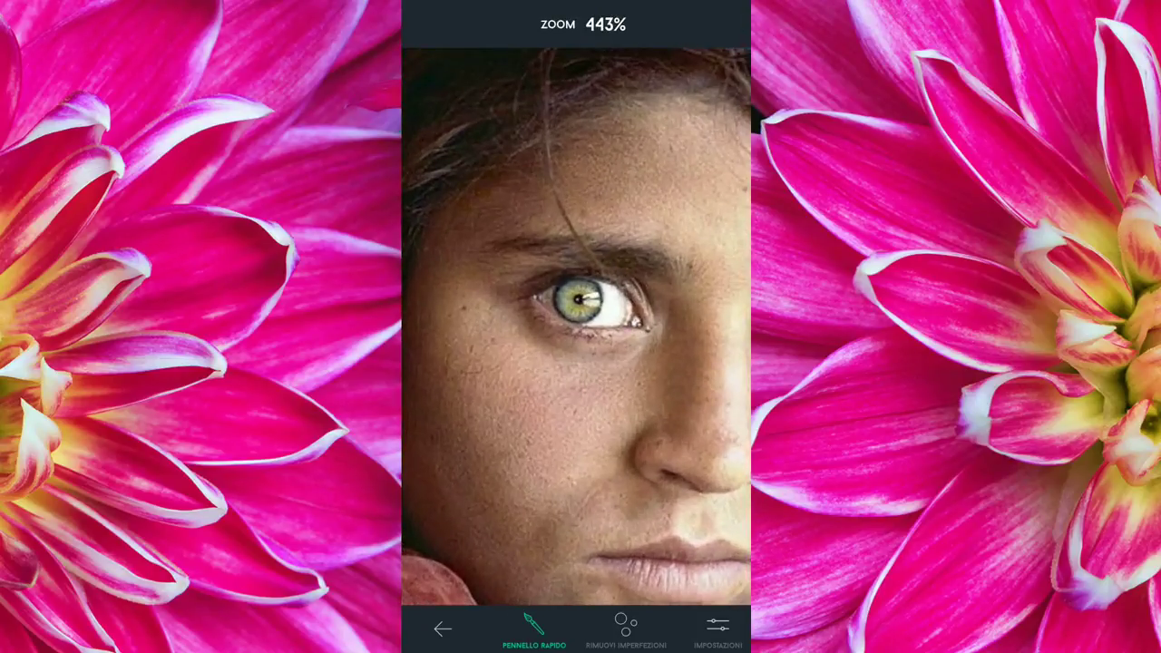
pyautogui.moveTo(679, 229); pyautogui.dragTo(682, 292)
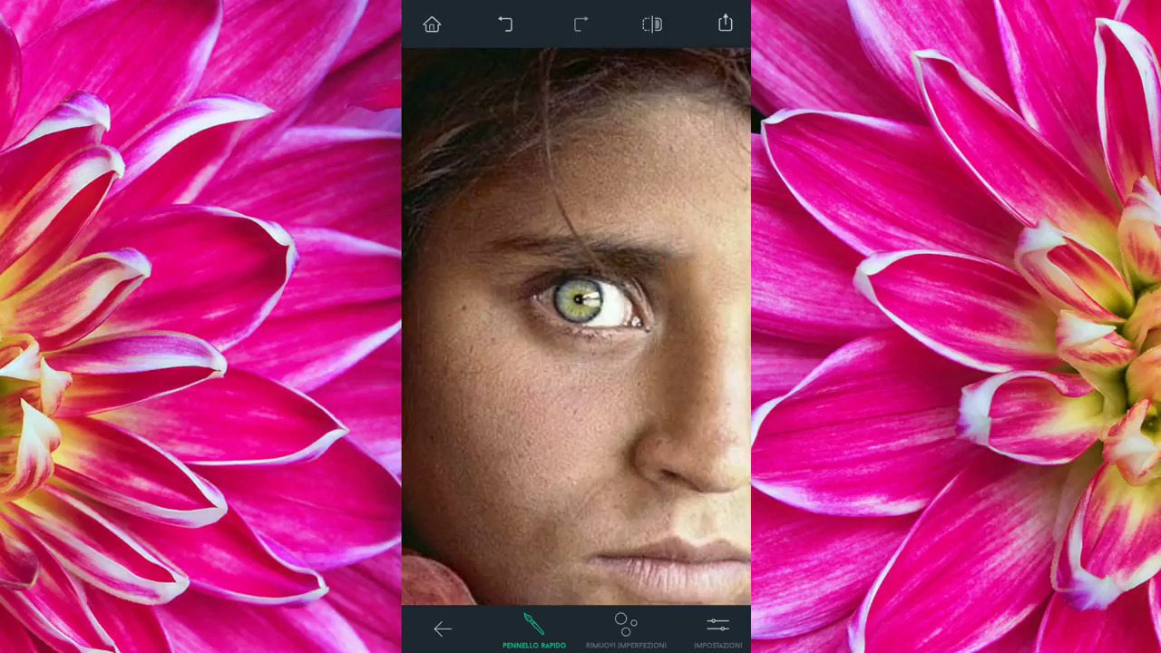
pyautogui.moveTo(606, 156); pyautogui.dragTo(681, 156)
pyautogui.moveTo(454, 294)
pyautogui.mouseDown()
pyautogui.moveTo(506, 376)
pyautogui.moveTo(531, 449)
pyautogui.mouseUp()
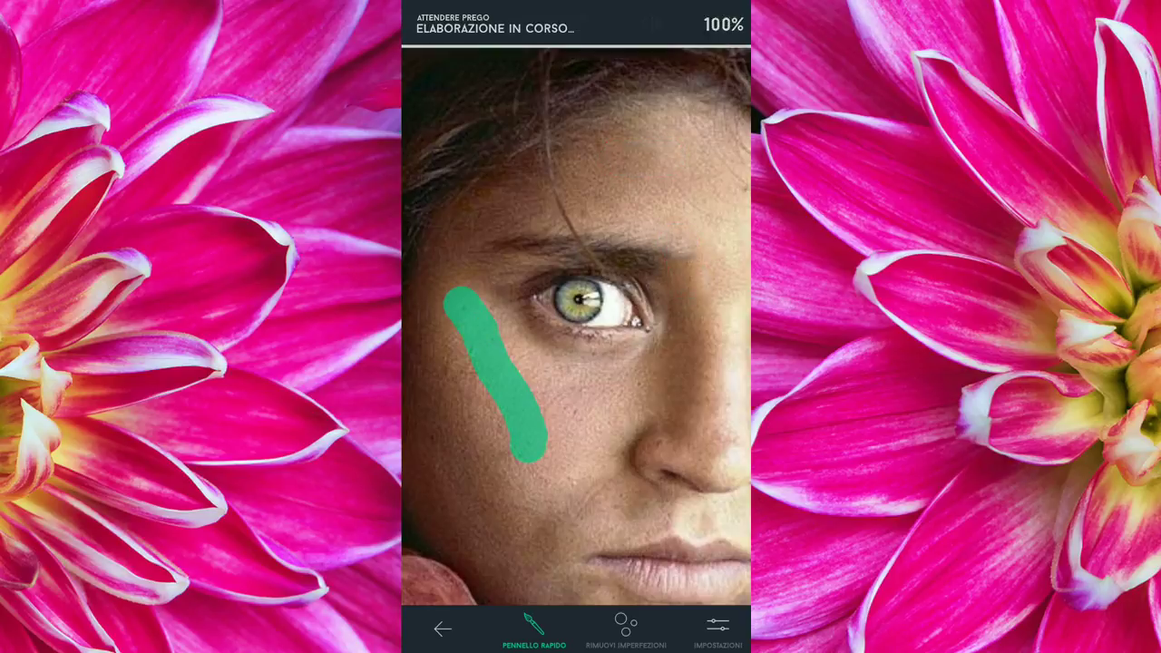
# Erase the lower-cheek blemish in Remove Imperfections mode and leave the blemish tools.
pyautogui.click(626, 626)
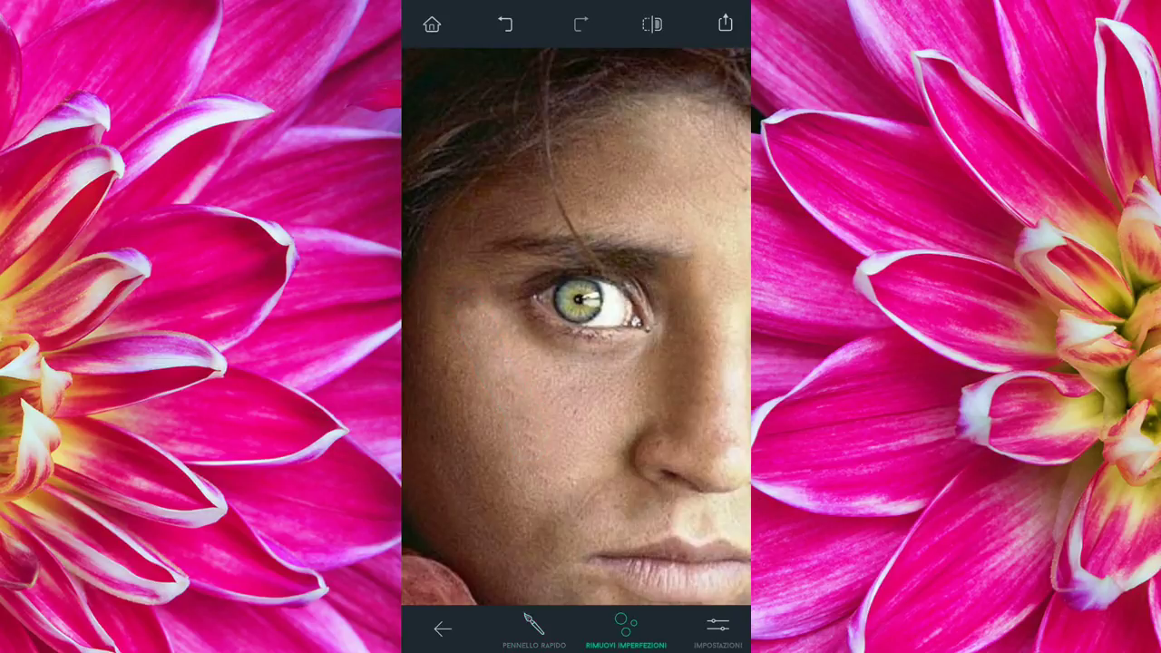
pyautogui.moveTo(599, 470); pyautogui.dragTo(548, 540)
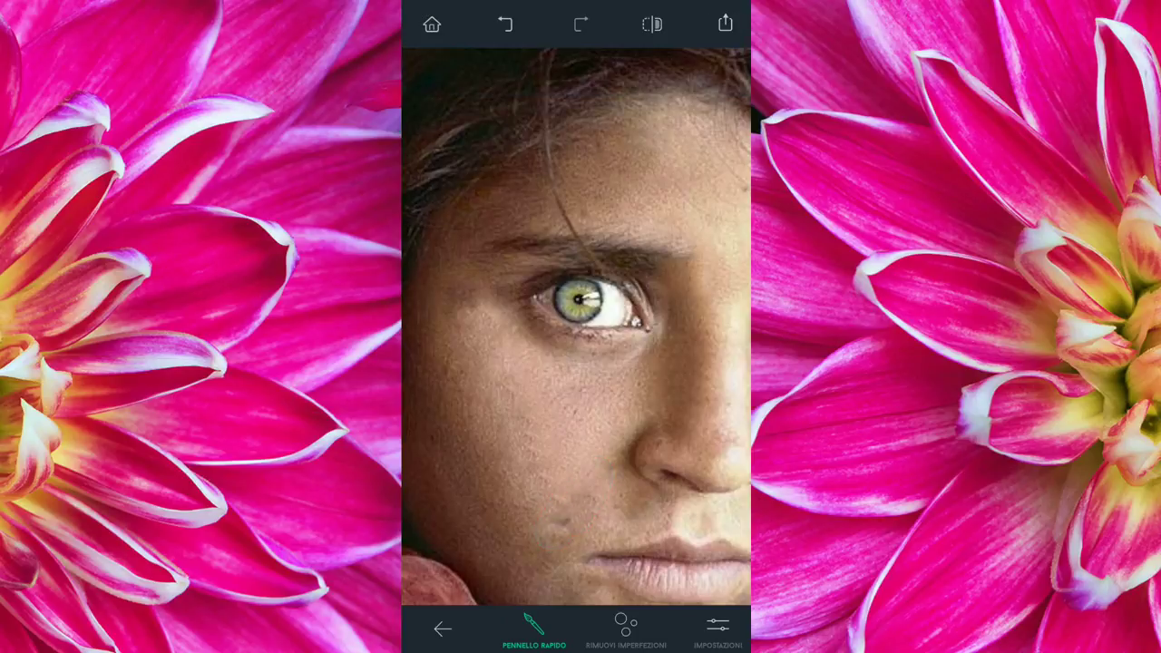
pyautogui.scroll(-5, 576, 326)
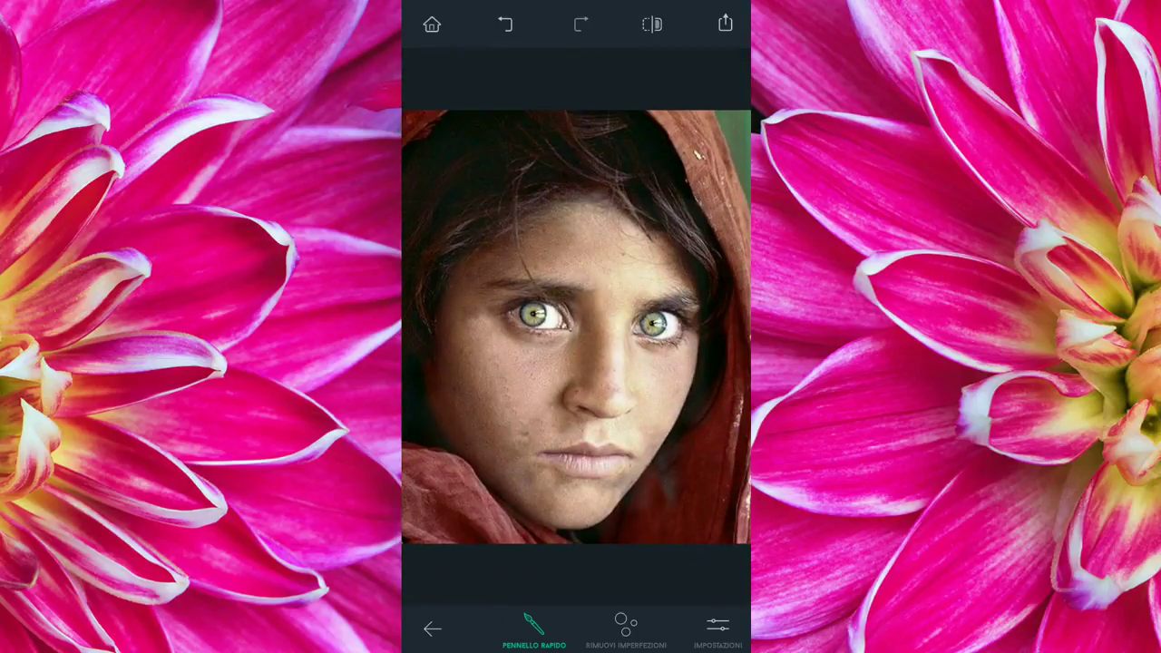
pyautogui.click(432, 629)
# Open the Superluna moon-over-pagoda photo from the album.
pyautogui.click(432, 25)
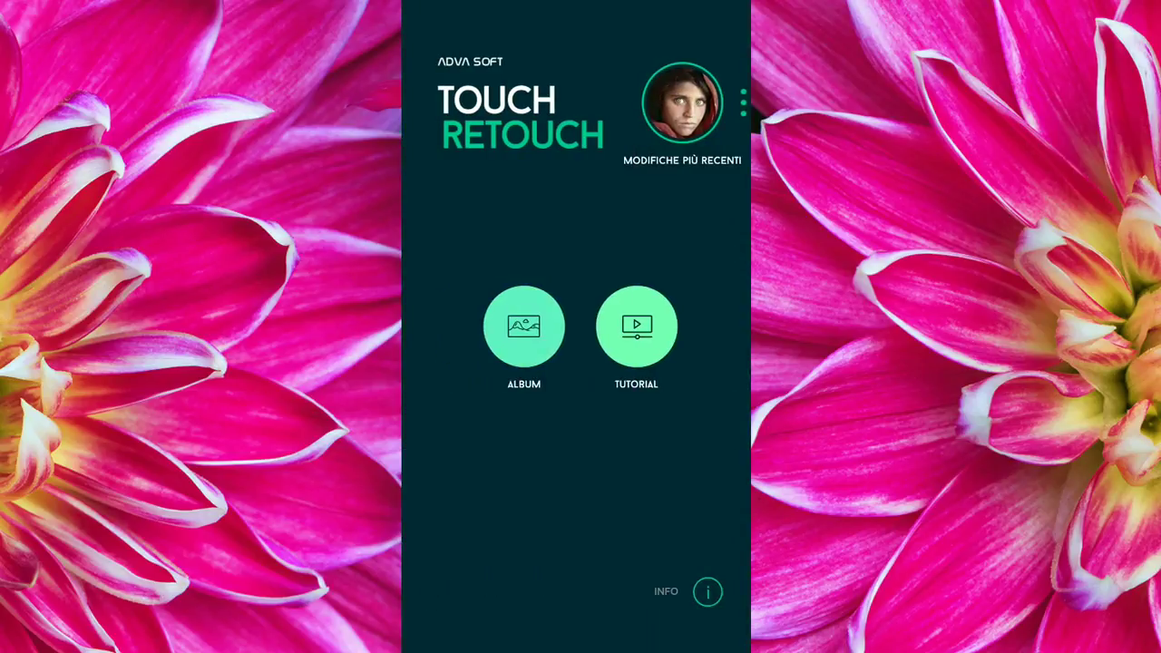
pyautogui.click(523, 326)
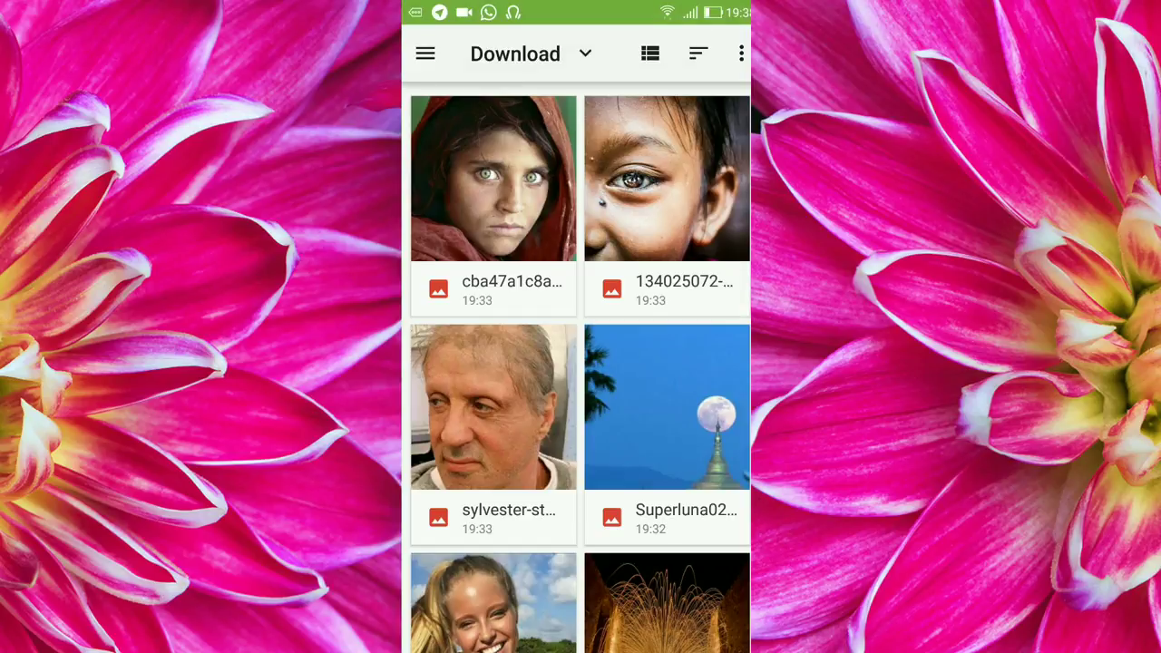
pyautogui.click(667, 406)
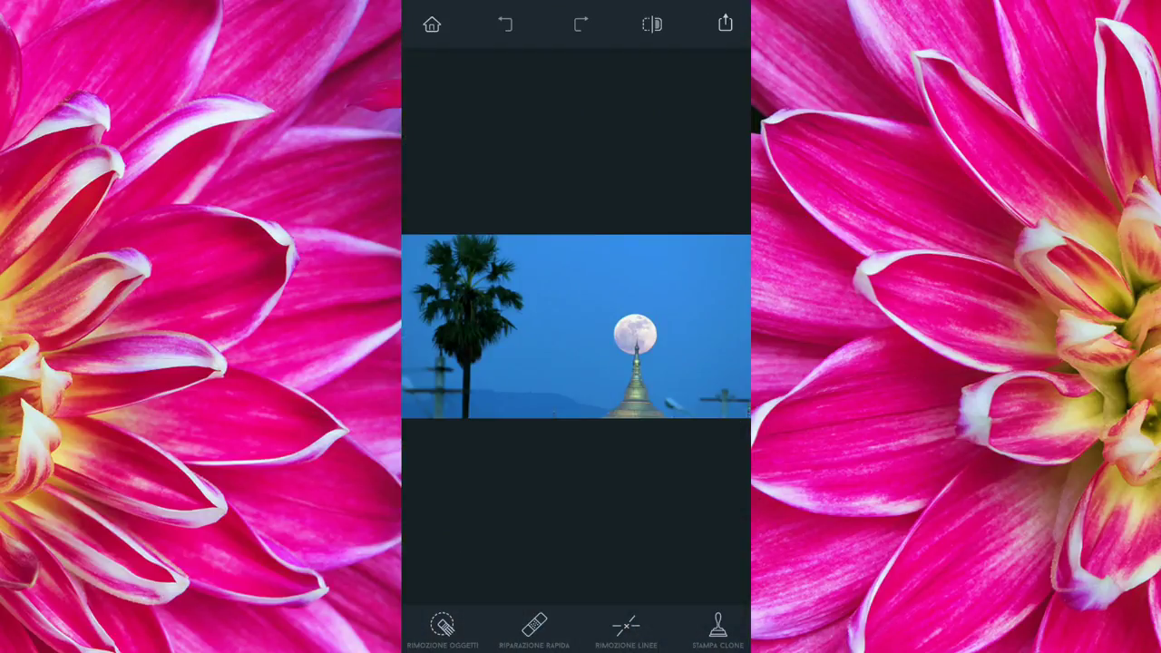
pyautogui.scroll(5, 576, 288)
pyautogui.scroll(-3, 576, 299)
pyautogui.scroll(1, 576, 300)
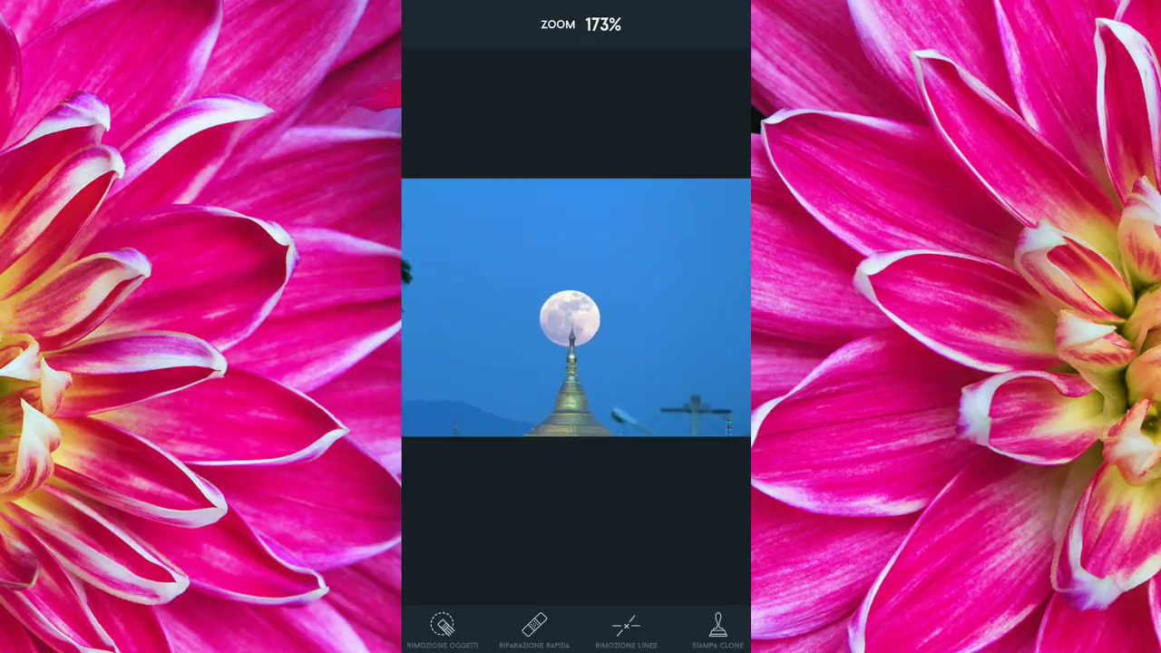
pyautogui.scroll(5, 577, 299)
pyautogui.scroll(1, 576, 299)
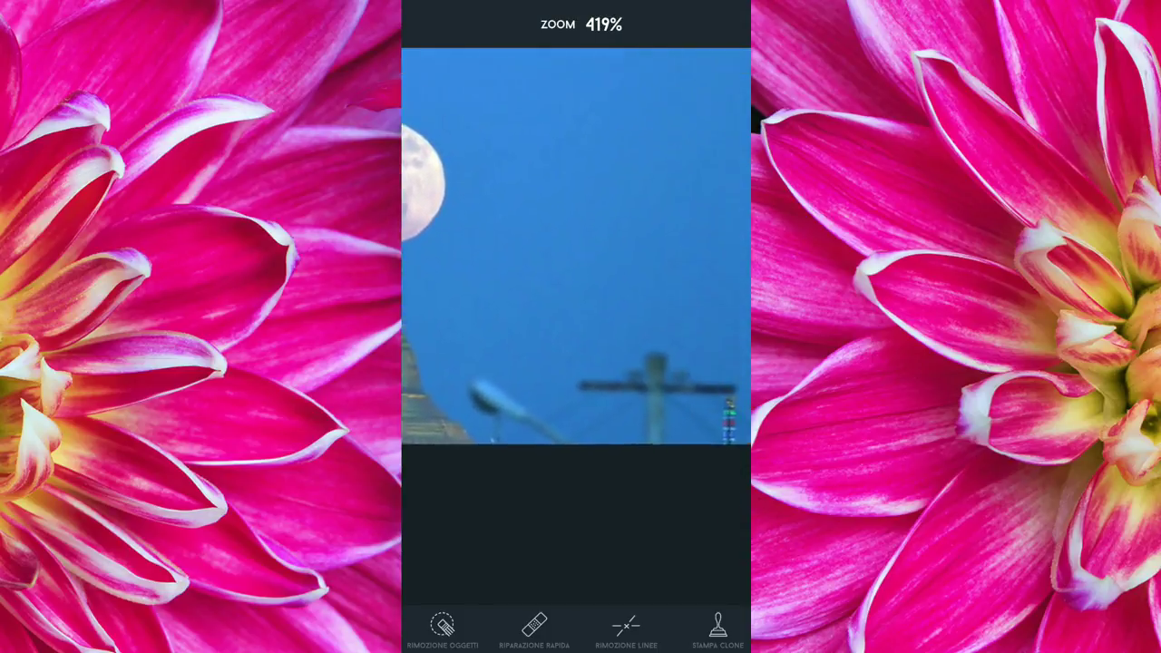
# Erase the street lamp and utility pole with Object Removal.
pyautogui.moveTo(581, 299); pyautogui.dragTo(490, 299)
pyautogui.click(442, 626)
pyautogui.moveTo(462, 485)
pyautogui.mouseDown()
pyautogui.moveTo(576, 544)
pyautogui.moveTo(636, 481)
pyautogui.moveTo(726, 494)
pyautogui.moveTo(699, 467)
pyautogui.moveTo(649, 454)
pyautogui.mouseUp()
pyautogui.moveTo(708, 540); pyautogui.dragTo(708, 540)
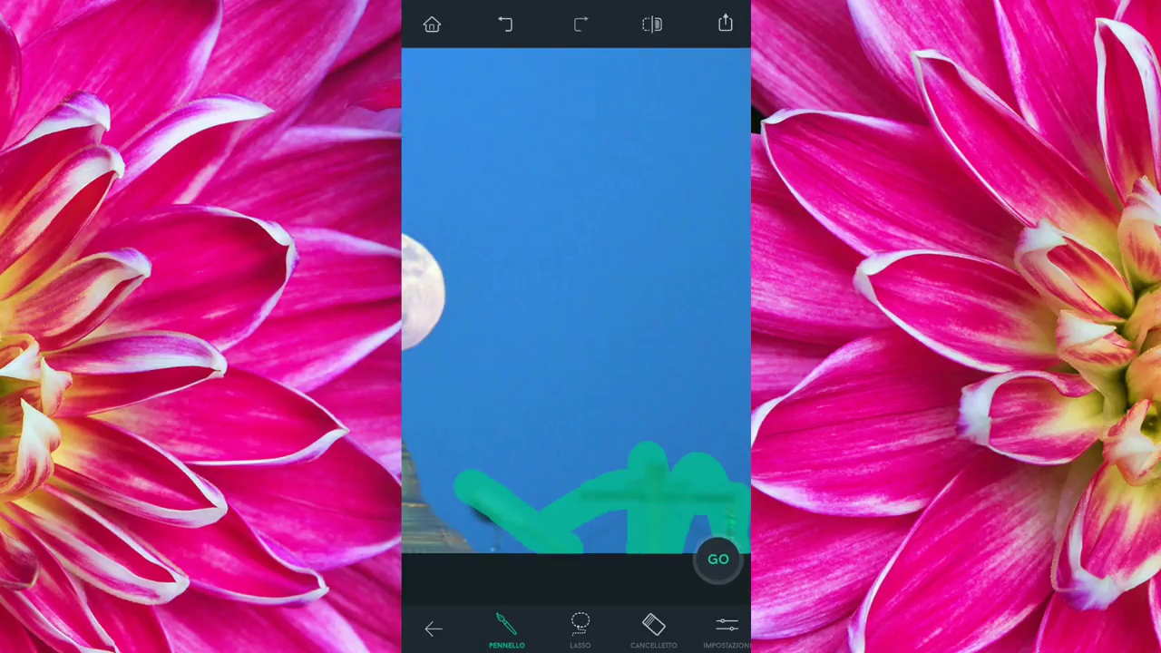
pyautogui.click(718, 559)
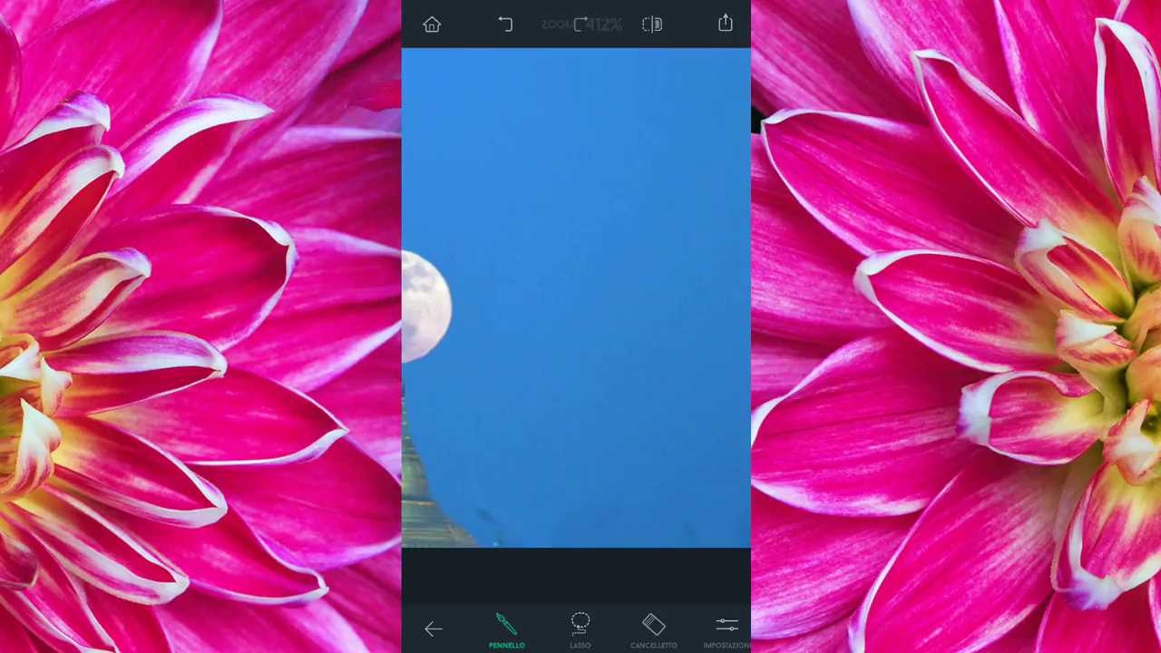
# Remove the small spot beside the pagoda base.
pyautogui.scroll(-3, 577, 299)
pyautogui.moveTo(653, 493); pyautogui.dragTo(681, 517)
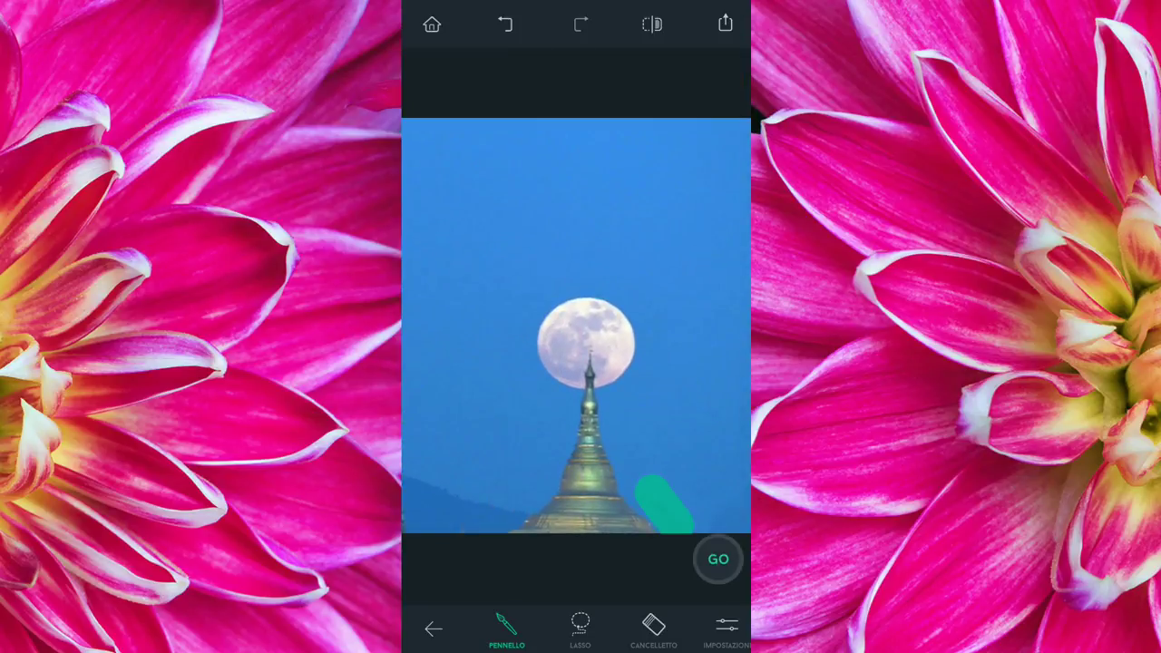
pyautogui.click(717, 560)
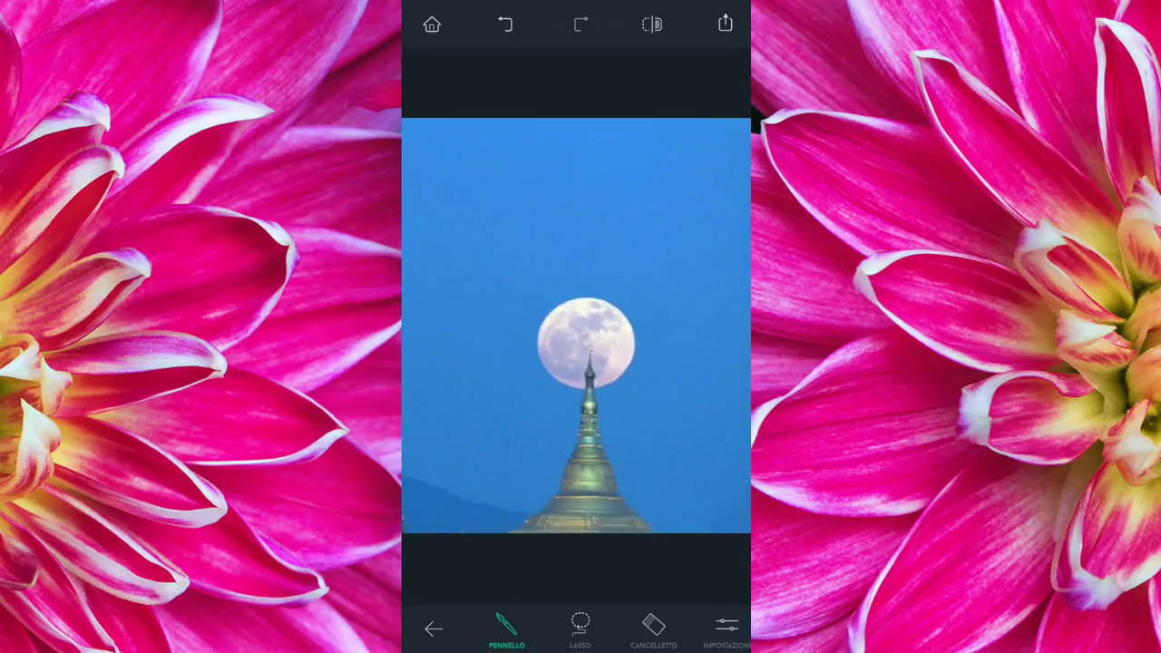
pyautogui.scroll(-3, 576, 326)
pyautogui.scroll(-3, 576, 326)
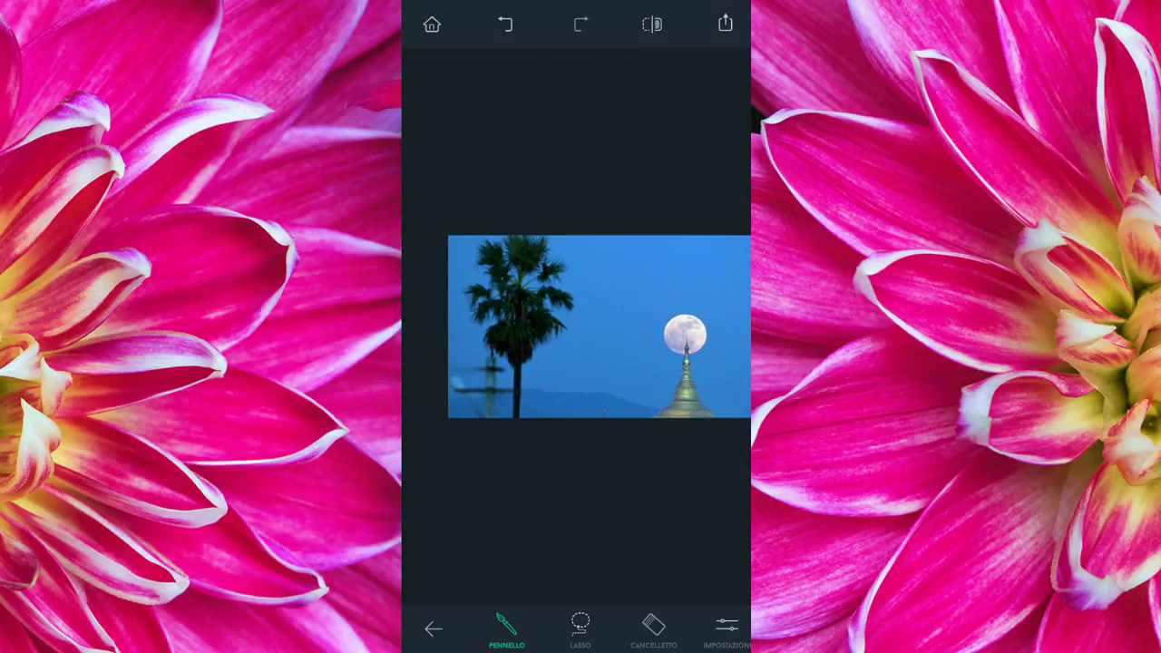
# Zoom to the palm and erase the stray mask mark on its fronds.
pyautogui.click(478, 314)
pyautogui.scroll(3, 580, 326)
pyautogui.scroll(2, 581, 327)
pyautogui.click(653, 626)
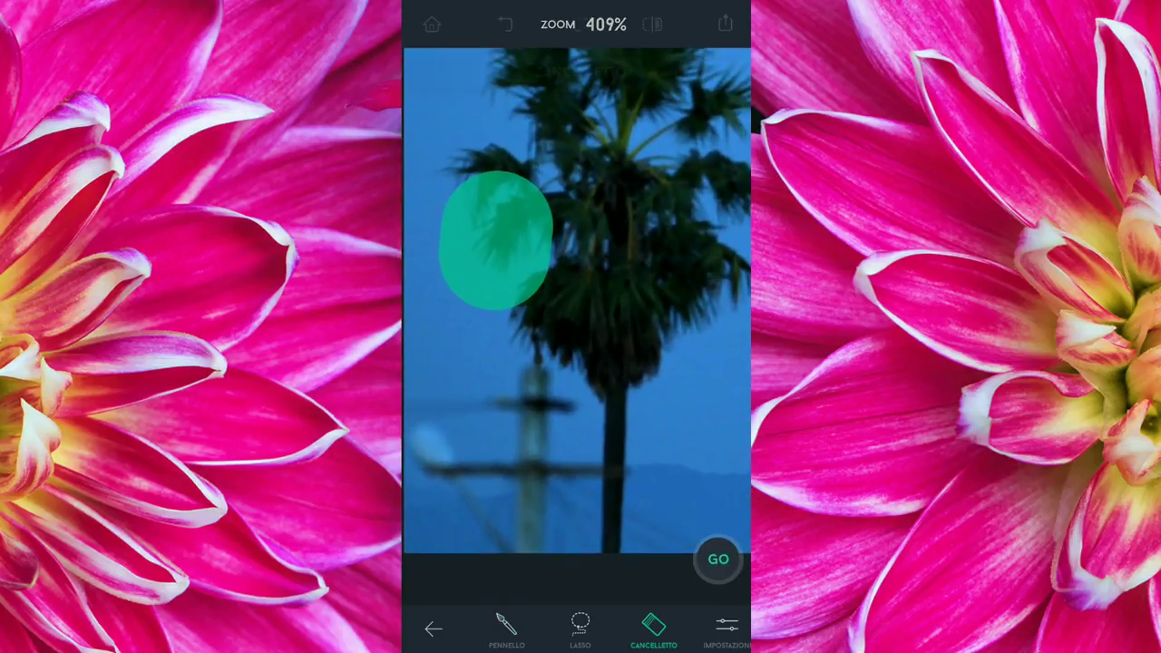
pyautogui.moveTo(526, 190)
pyautogui.mouseDown()
pyautogui.moveTo(495, 273)
pyautogui.moveTo(453, 218)
pyautogui.mouseUp()
# Mask the utility pole with its crossbar and base, plus the wire right of the trunk.
pyautogui.click(506, 626)
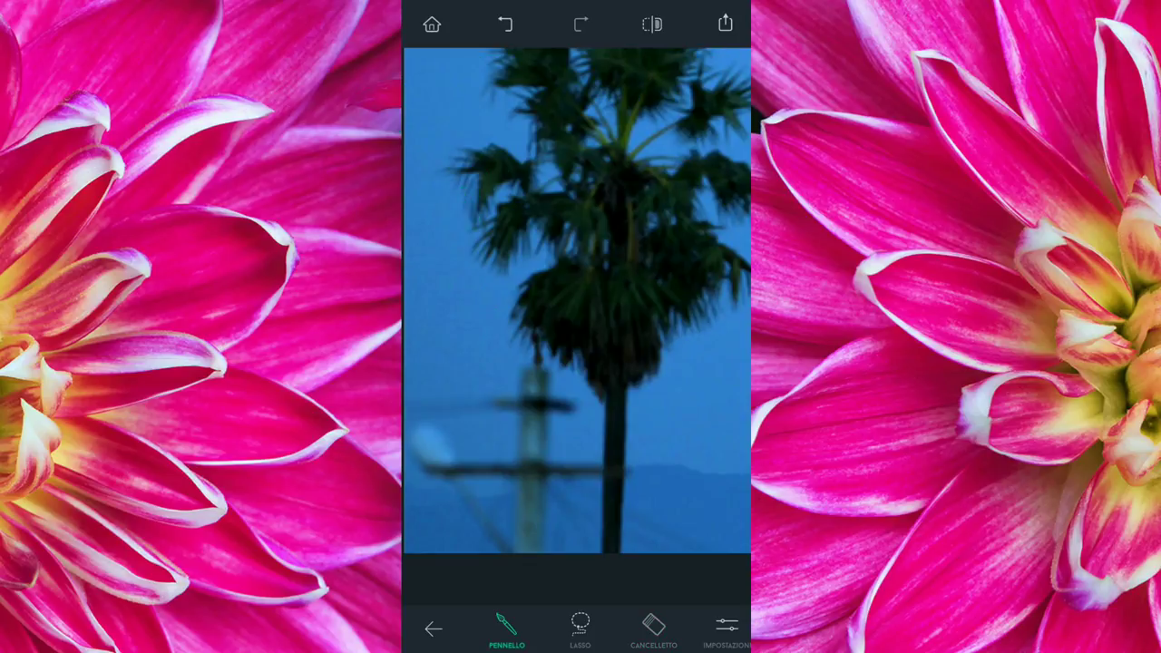
pyautogui.moveTo(409, 413)
pyautogui.mouseDown()
pyautogui.moveTo(531, 354)
pyautogui.moveTo(531, 494)
pyautogui.moveTo(494, 444)
pyautogui.moveTo(437, 480)
pyautogui.moveTo(608, 472)
pyautogui.mouseUp()
pyautogui.moveTo(531, 481); pyautogui.dragTo(522, 549)
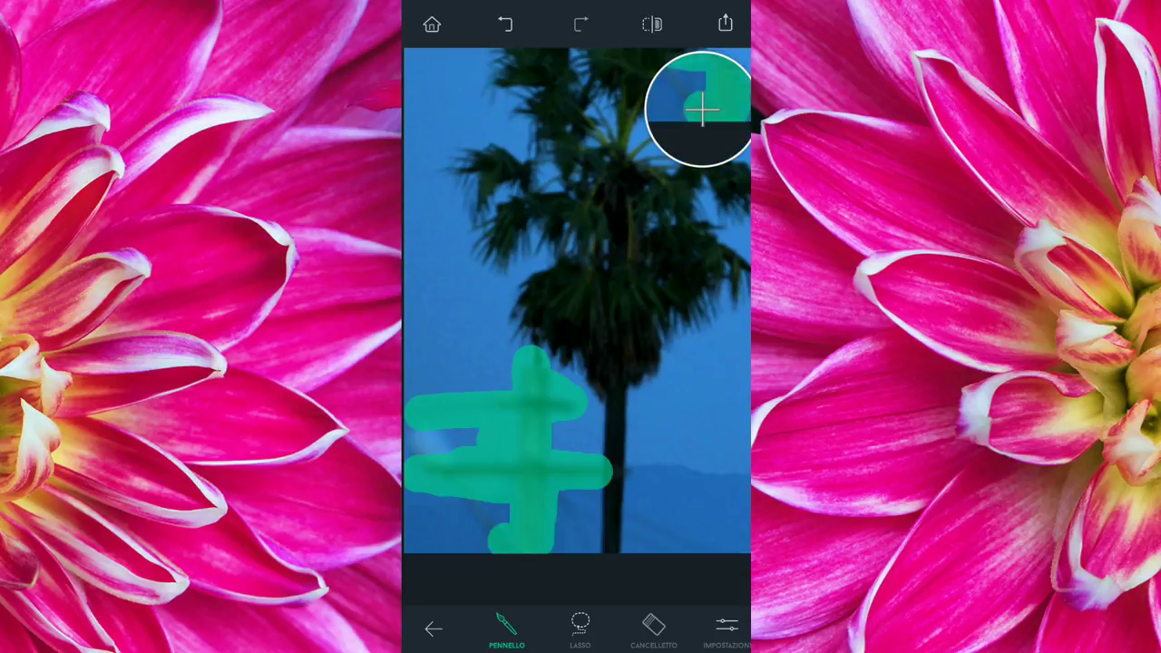
pyautogui.moveTo(619, 514); pyautogui.dragTo(679, 537)
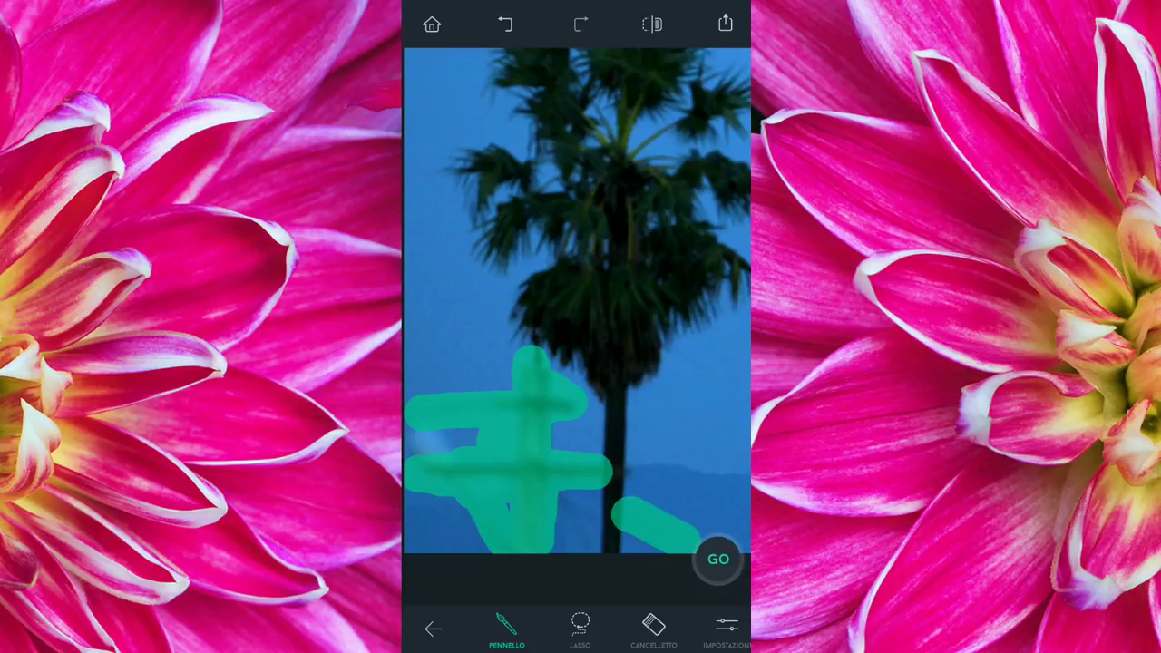
# Run the pole removal twice, undoing each unsatisfactory result.
pyautogui.click(718, 560)
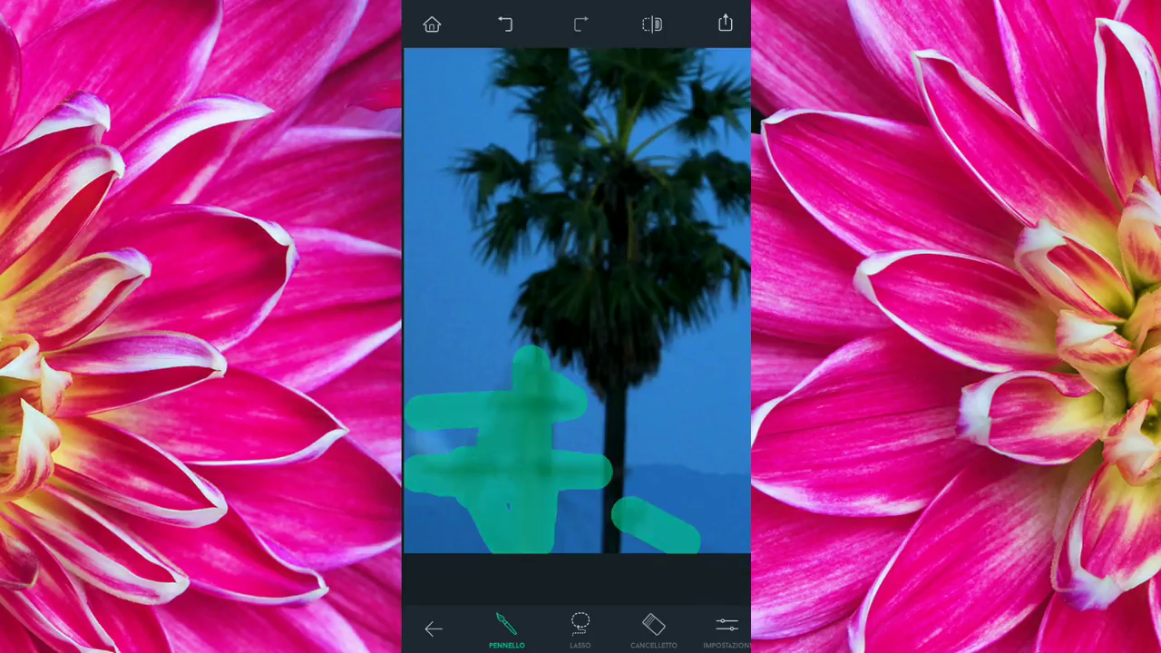
pyautogui.click(506, 25)
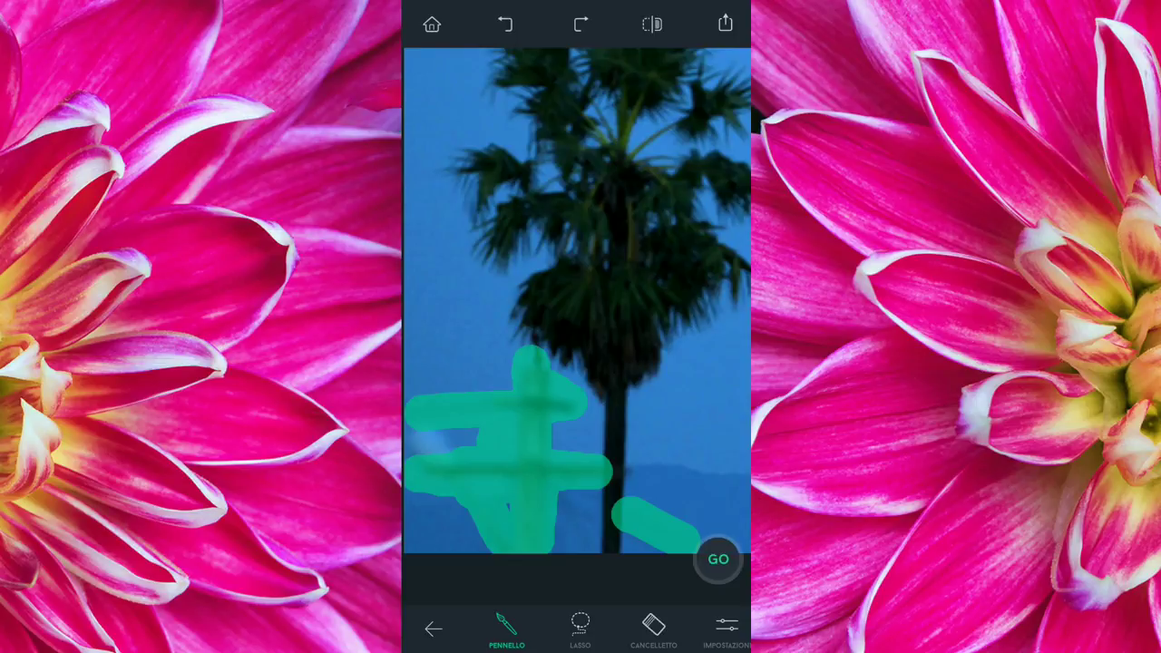
pyautogui.click(718, 560)
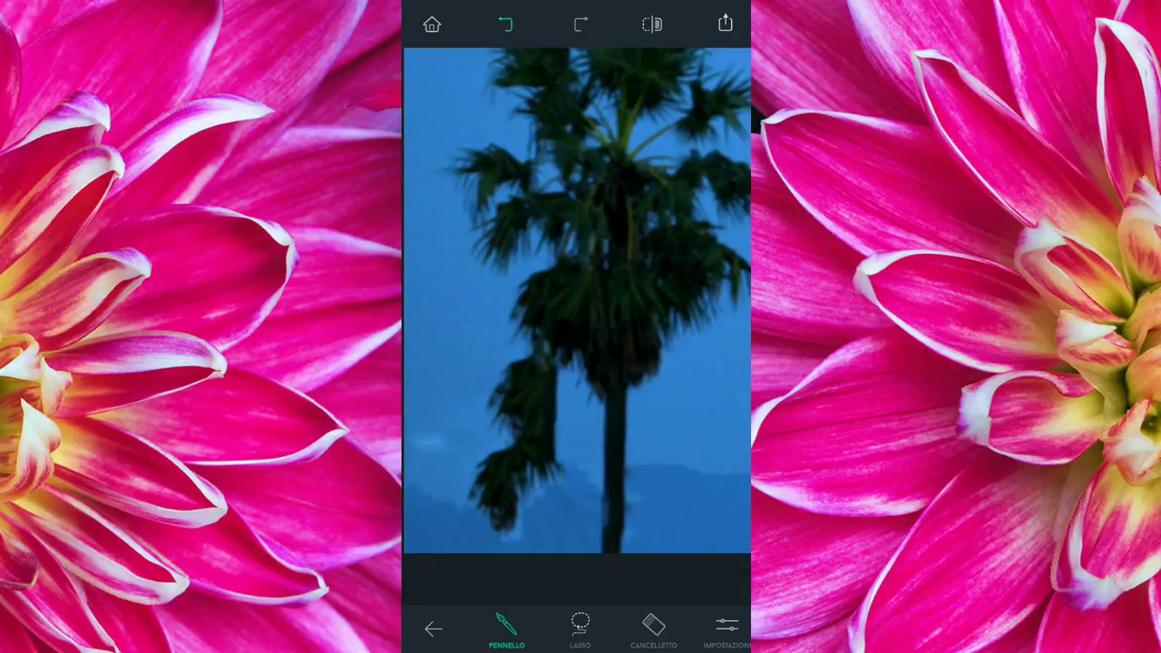
pyautogui.click(505, 25)
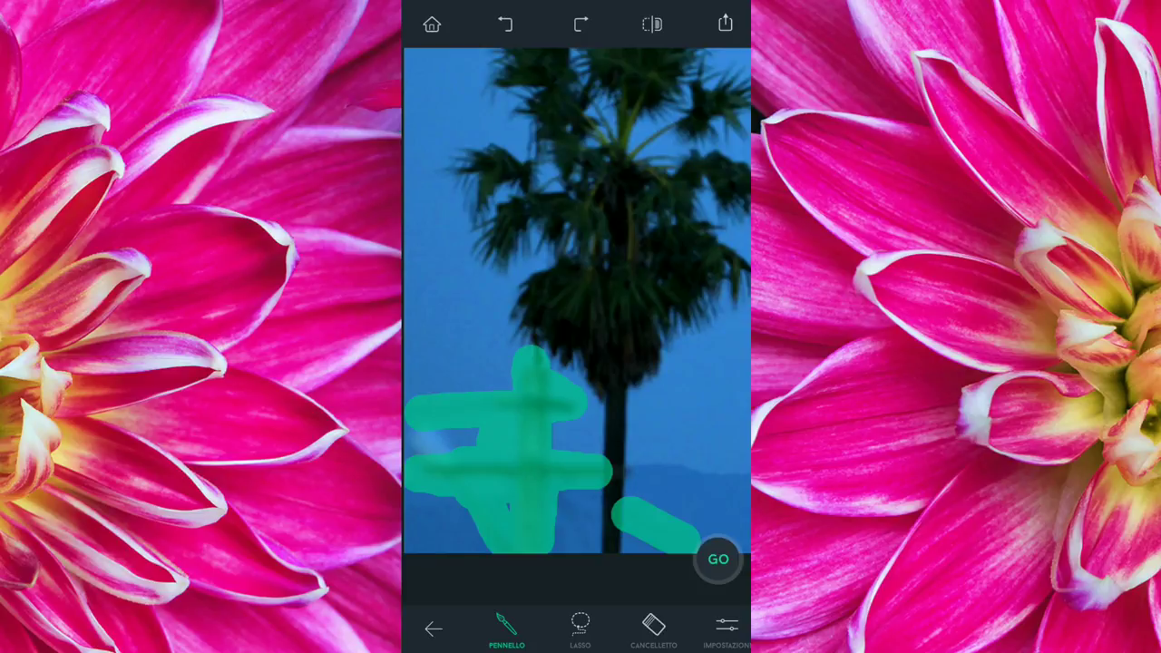
# Erase the mask off the palm fronds and beside the pole's lower stem, then run removal.
pyautogui.click(653, 626)
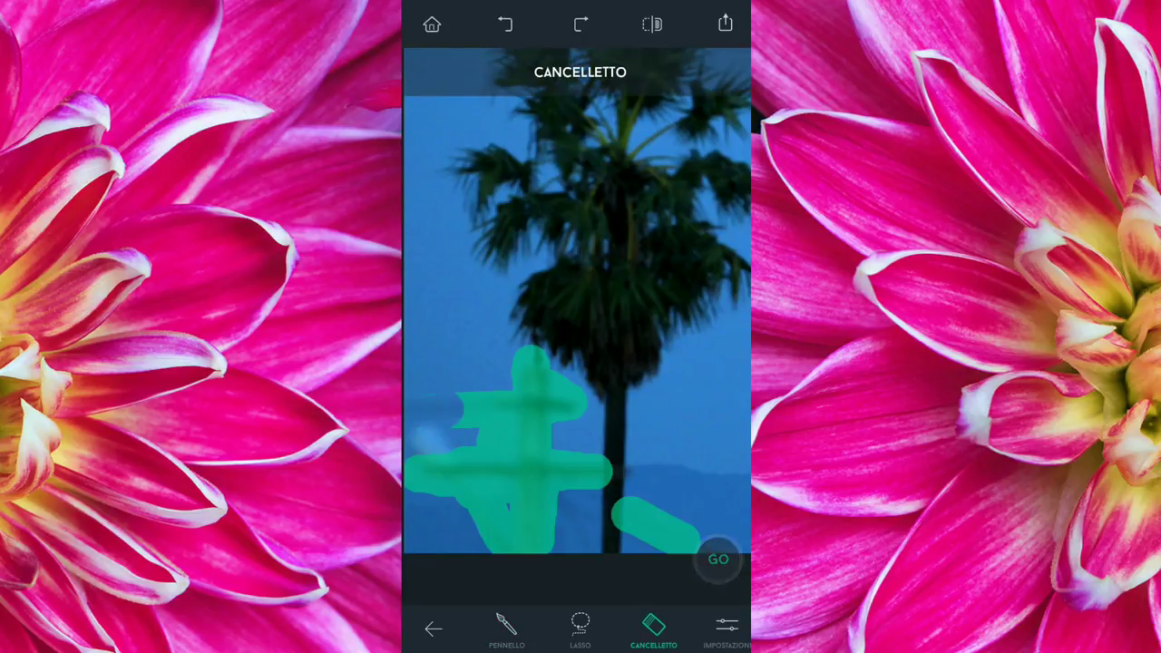
pyautogui.moveTo(521, 356); pyautogui.dragTo(567, 399)
pyautogui.moveTo(467, 503); pyautogui.dragTo(499, 543)
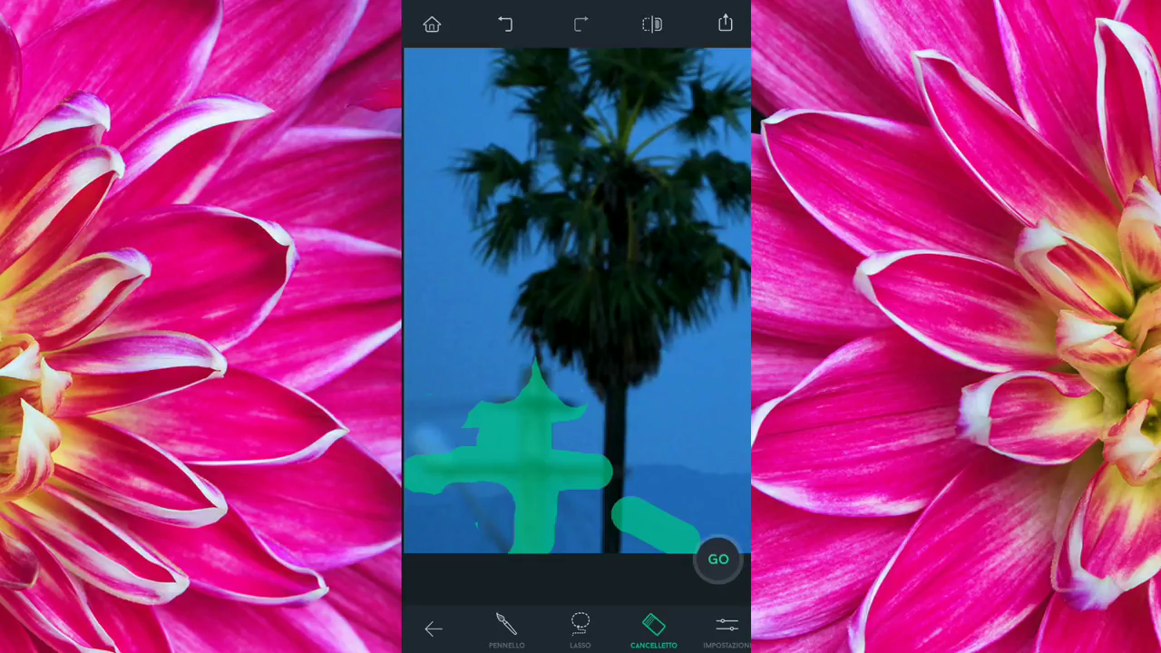
pyautogui.click(717, 560)
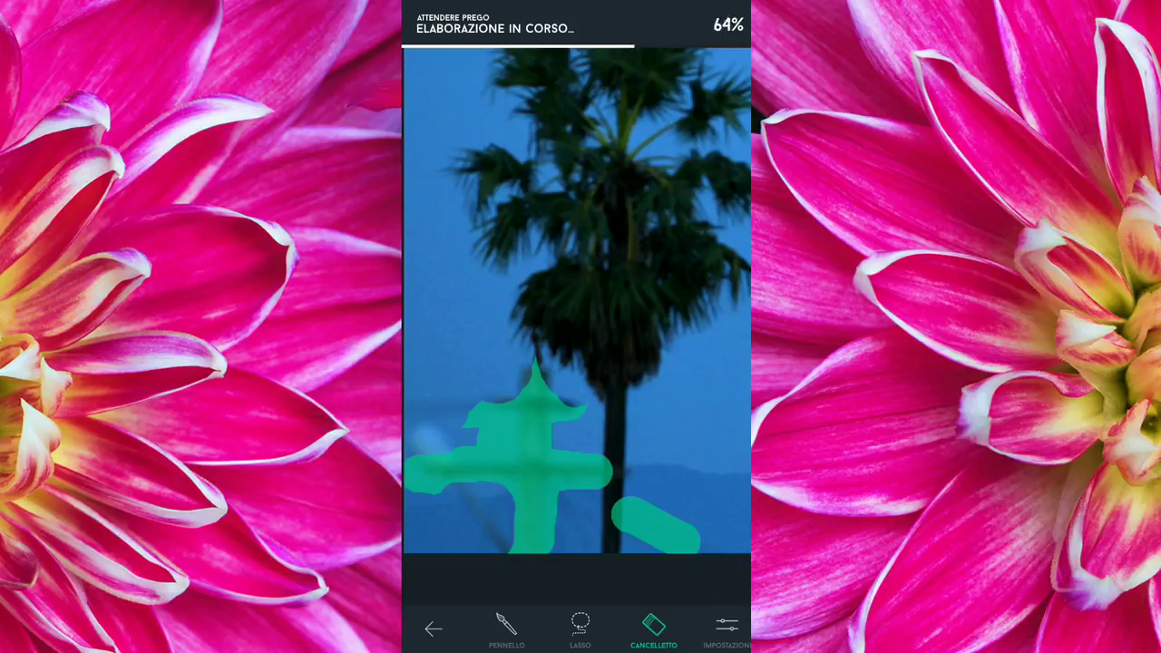